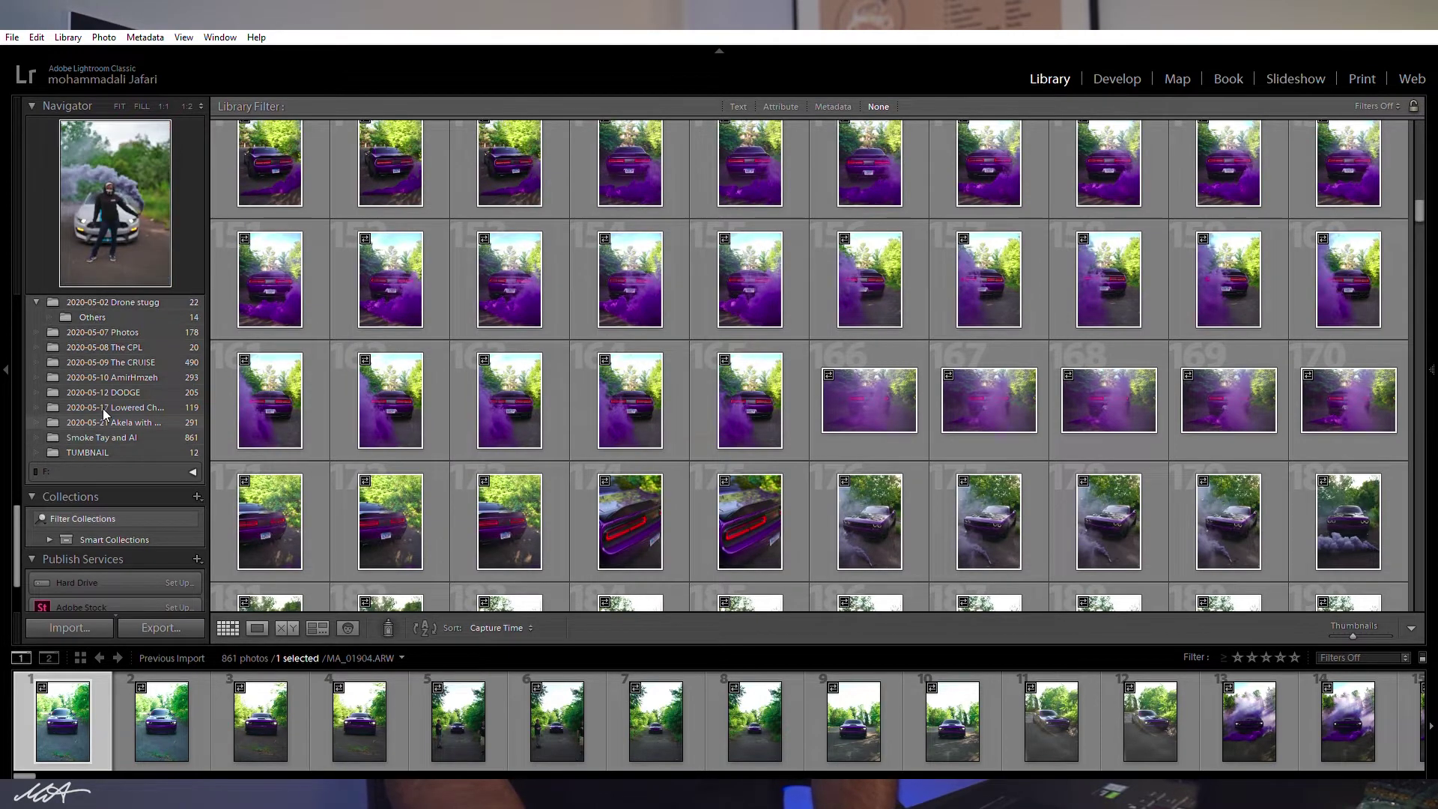
# - Browse the photos in the 2020-05-21 folder and return to the purple car smoke-shoot folder above TUMBNAIL
pyautogui.click(112, 421)
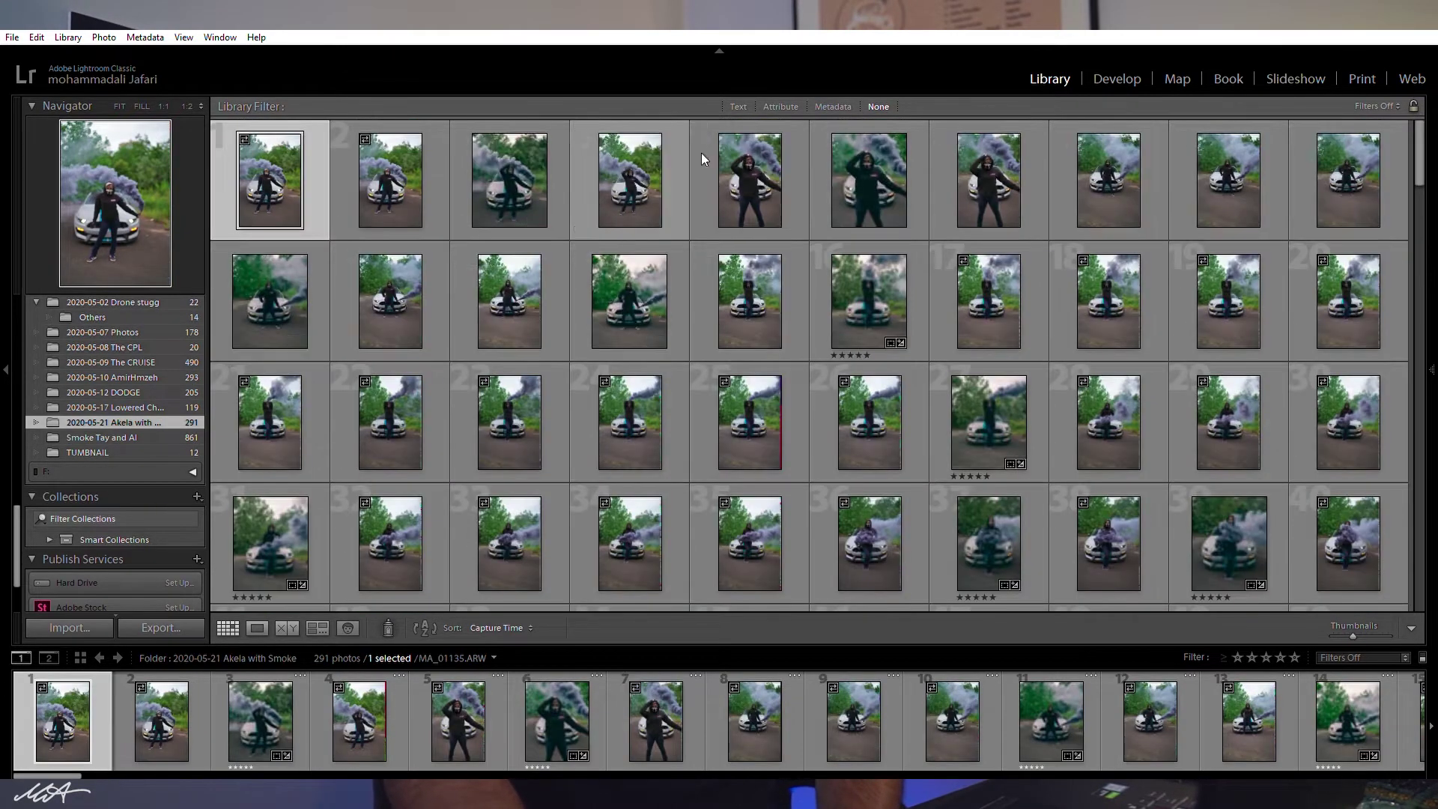
pyautogui.scroll(-5, 1041, 481)
pyautogui.scroll(5, 1041, 450)
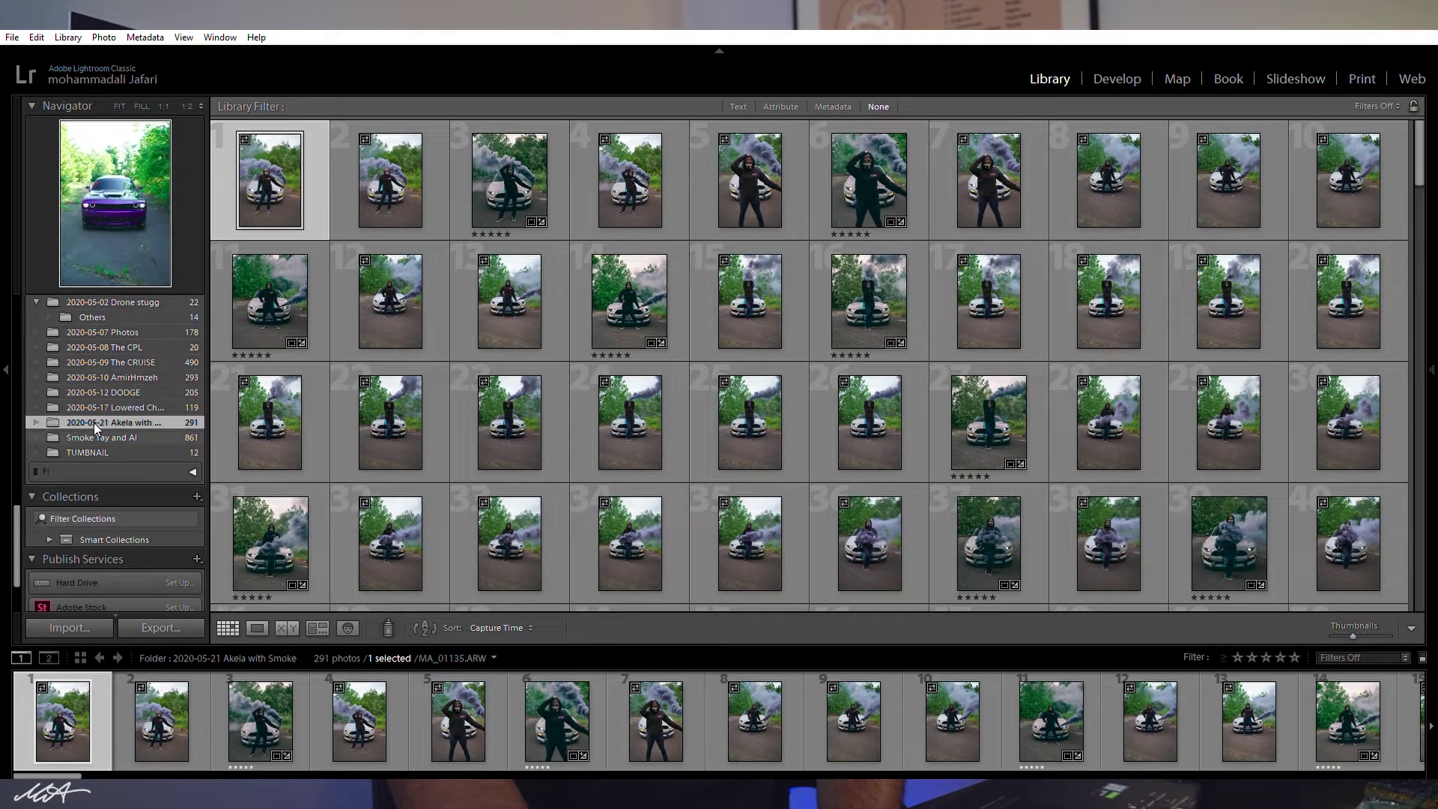
pyautogui.press('Down')
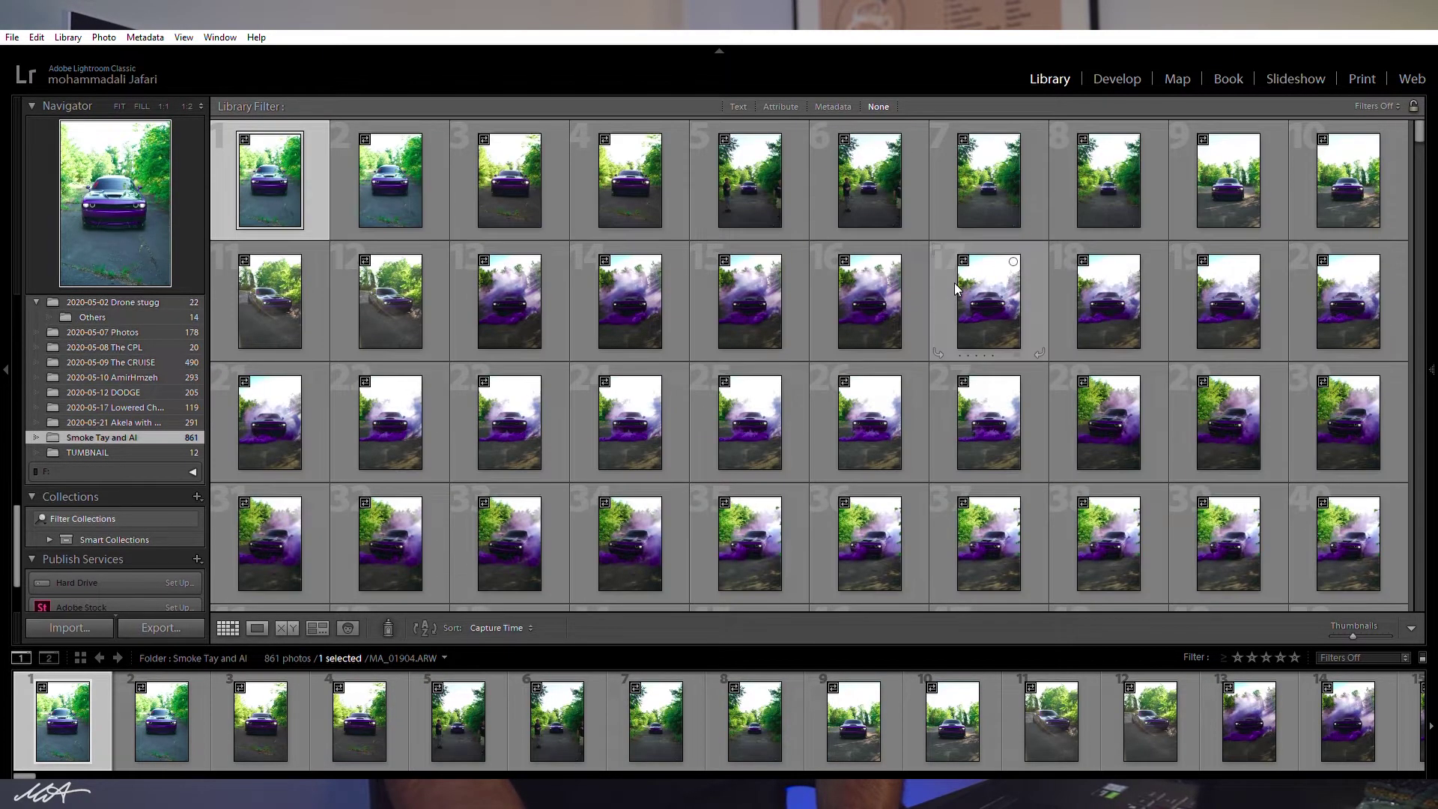
# - Show the Histogram and Quick Develop panel group, and try hiding and restoring the module picker and the filmstrip
pyautogui.press('F8')
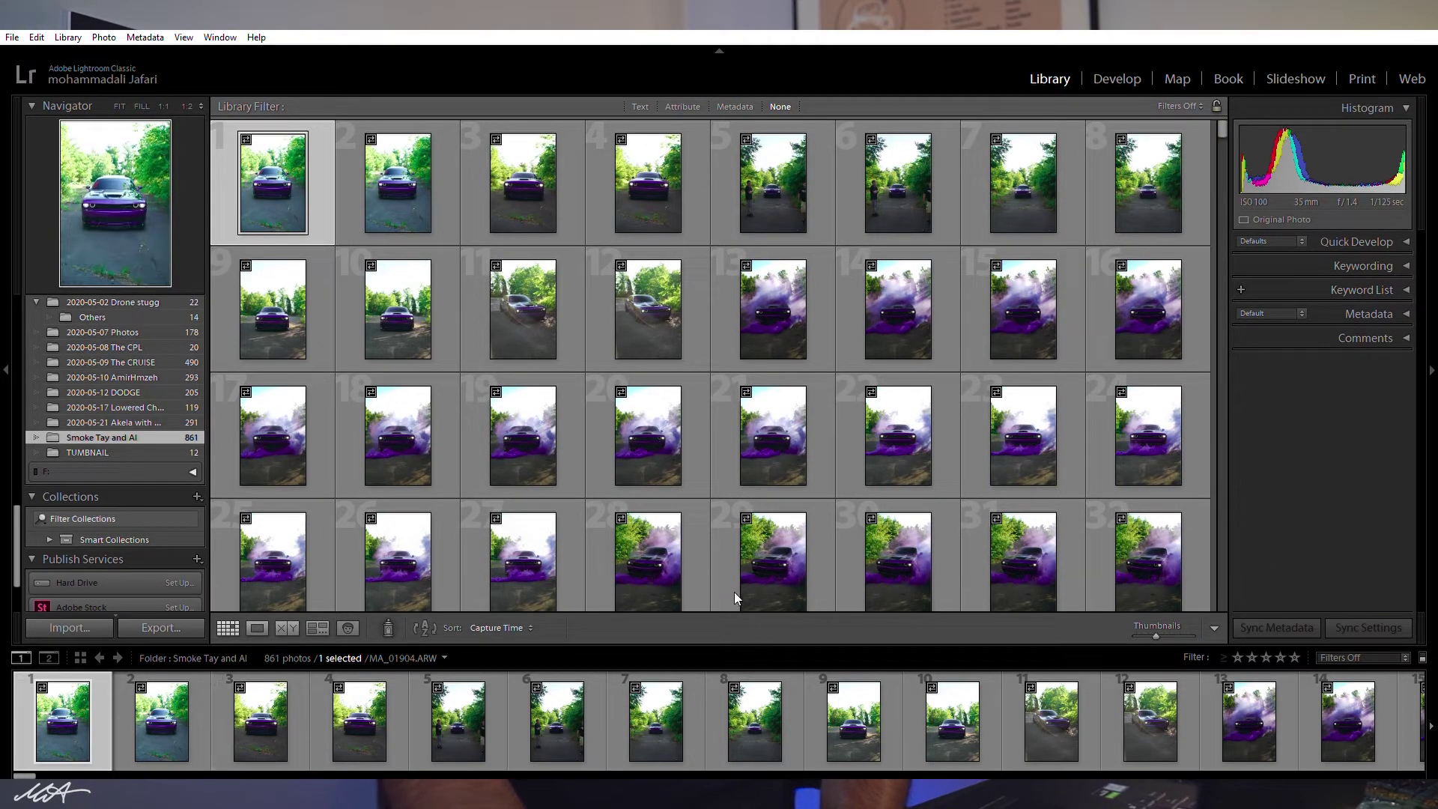
pyautogui.click(719, 50)
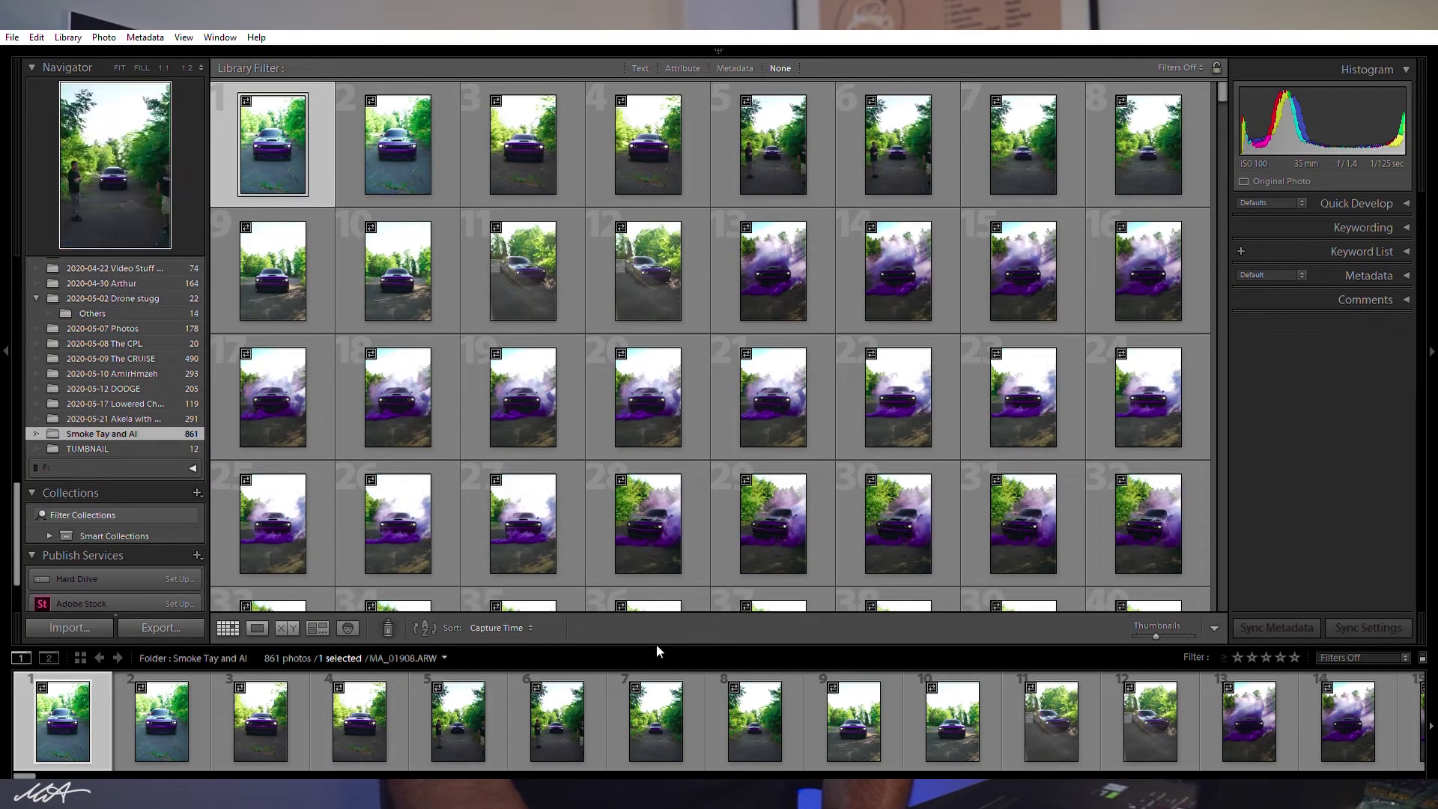
pyautogui.click(723, 776)
pyautogui.press('j')
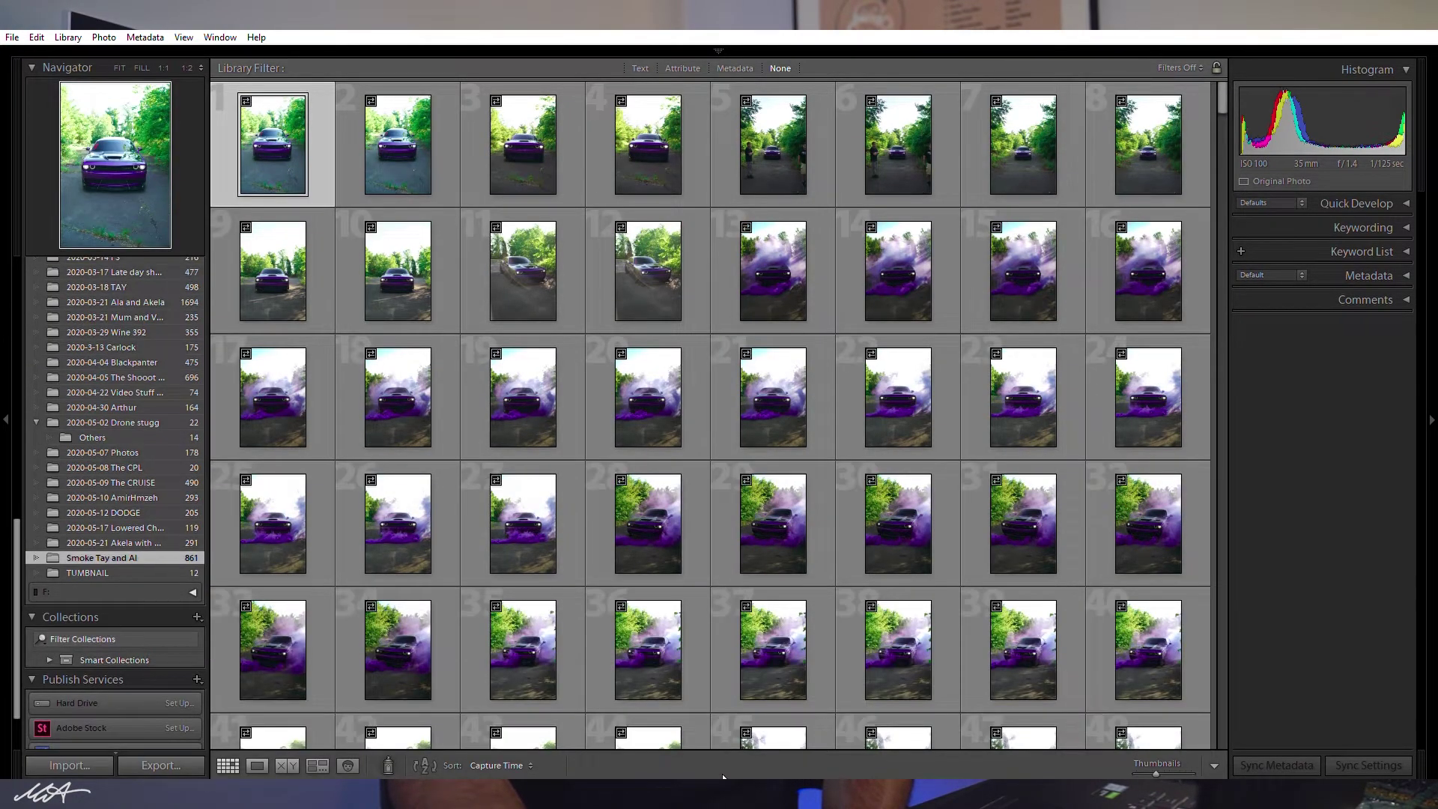
pyautogui.press('F6')
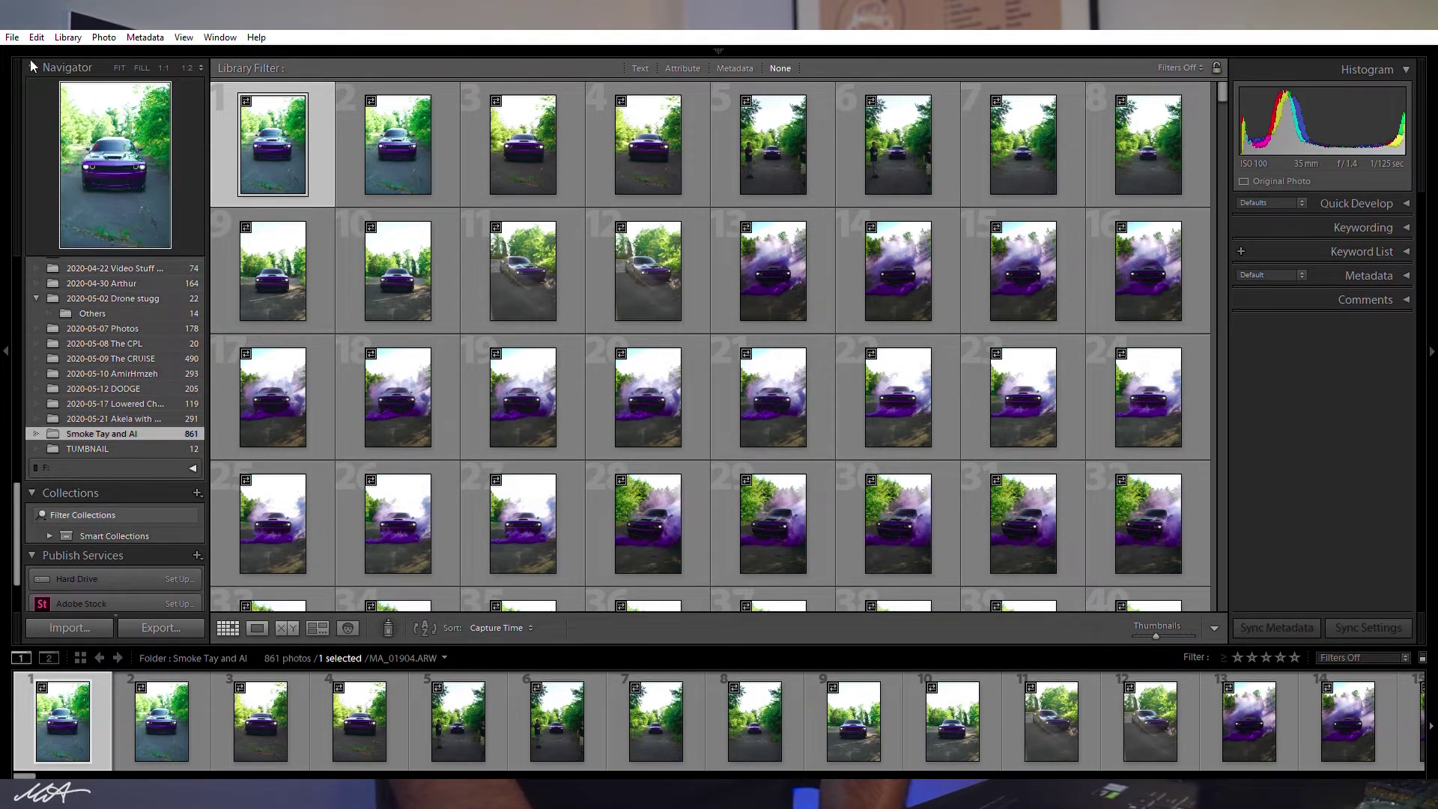
pyautogui.moveTo(114, 48)
pyautogui.click(719, 50)
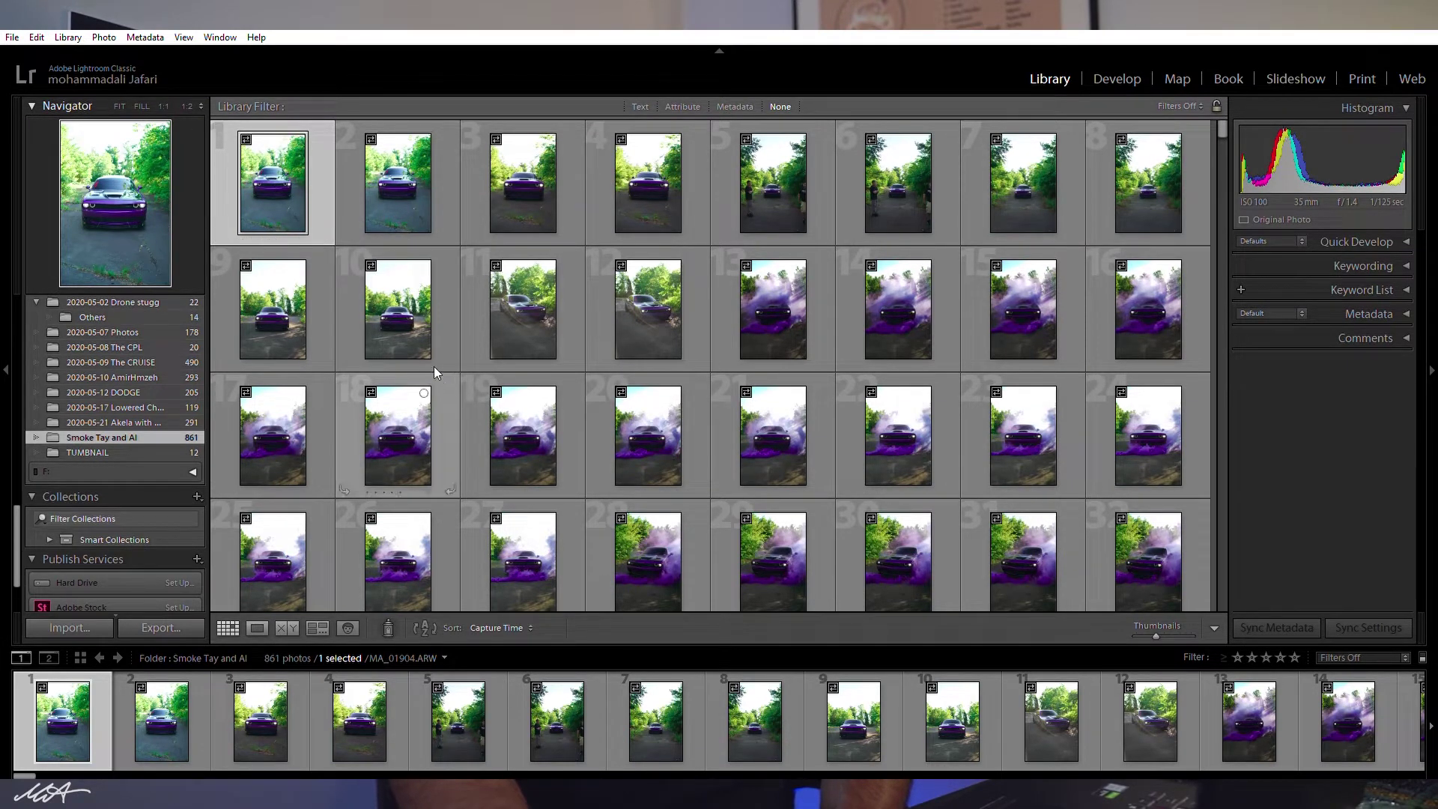
# - Open the 13th photo, MA_01916.ARW, in Loupe view and inspect the car at 1:1 before fitting it to the view
pyautogui.click(770, 281)
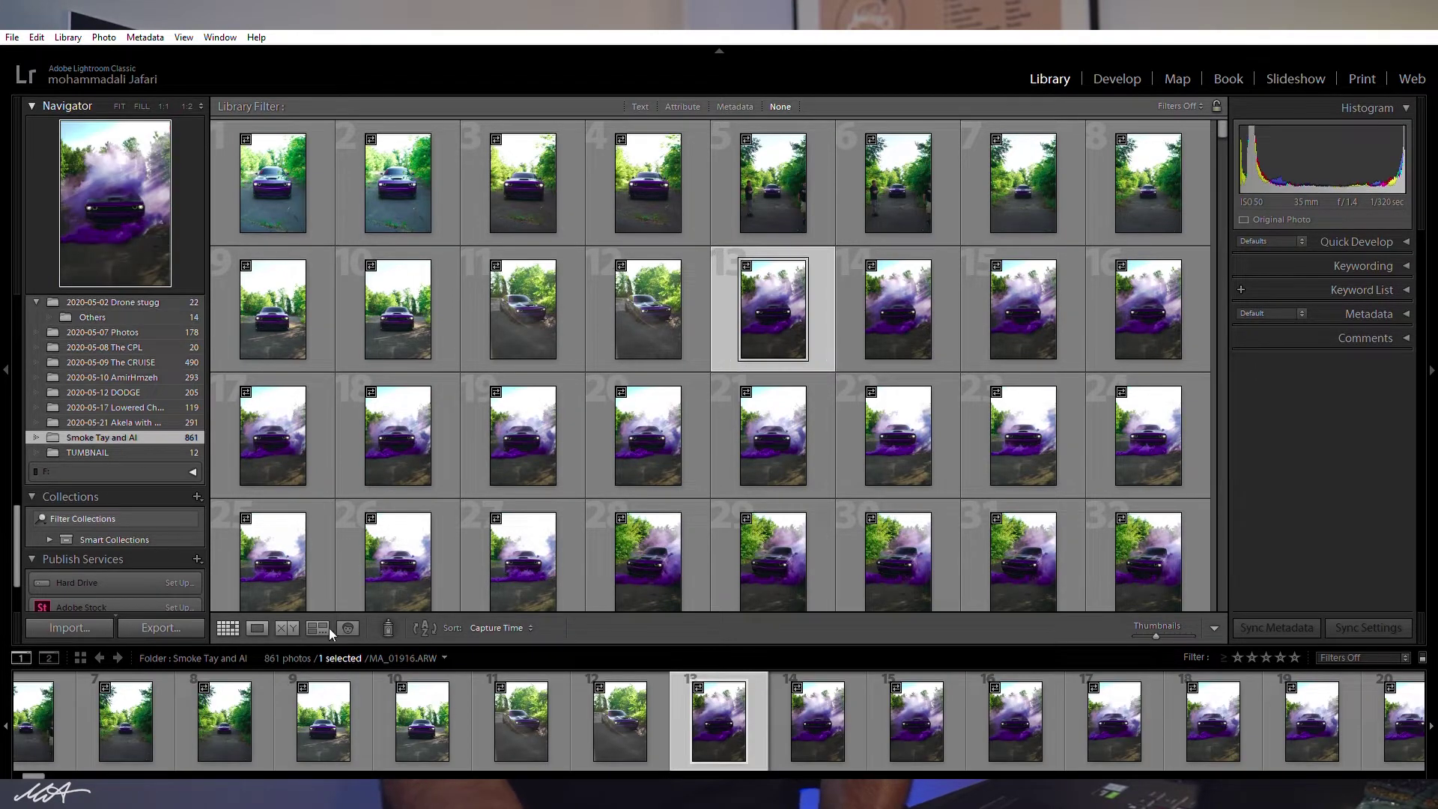
pyautogui.click(254, 617)
pyautogui.click(229, 626)
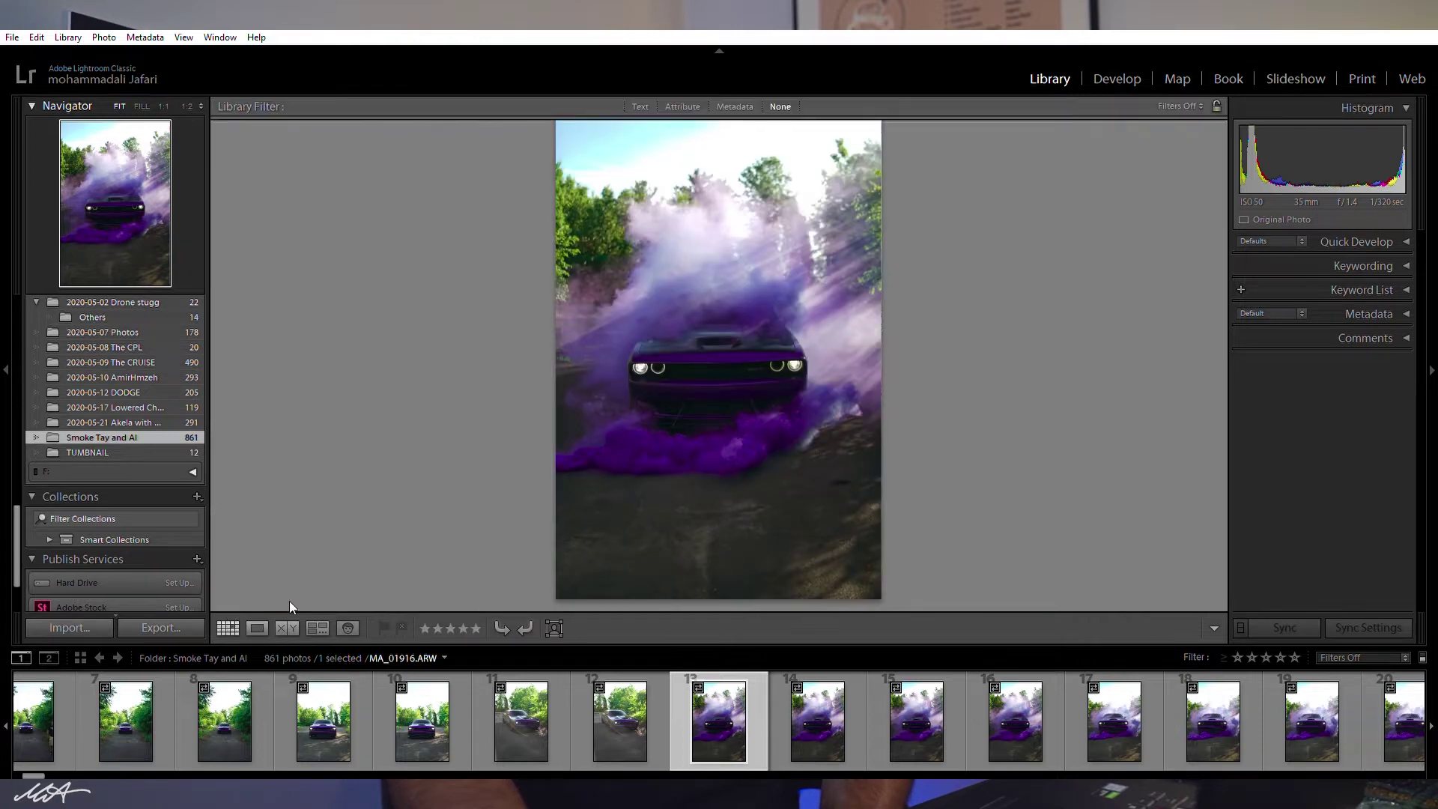
pyautogui.doubleClick(786, 306)
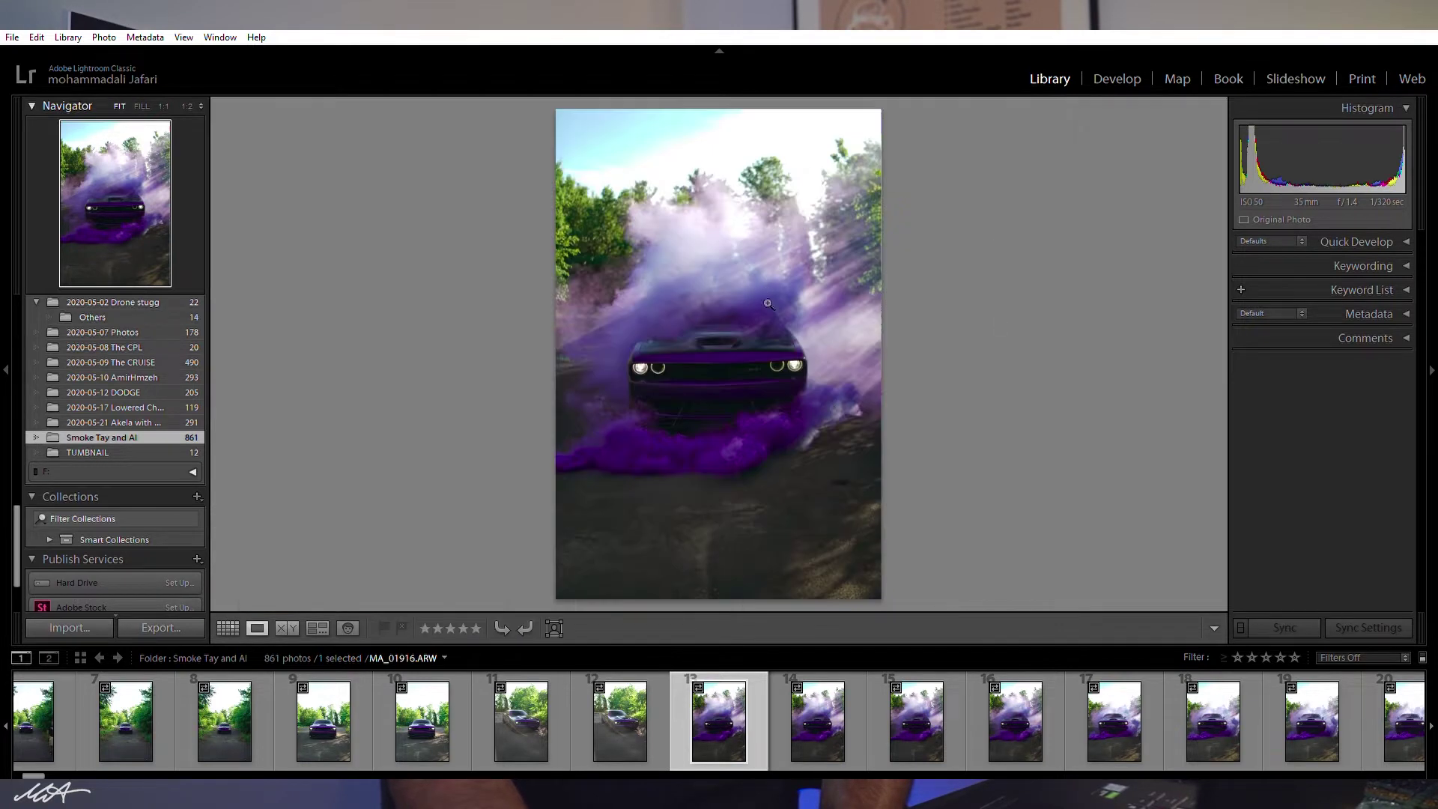
pyautogui.click(737, 352)
pyautogui.moveTo(131, 186); pyautogui.dragTo(115, 157)
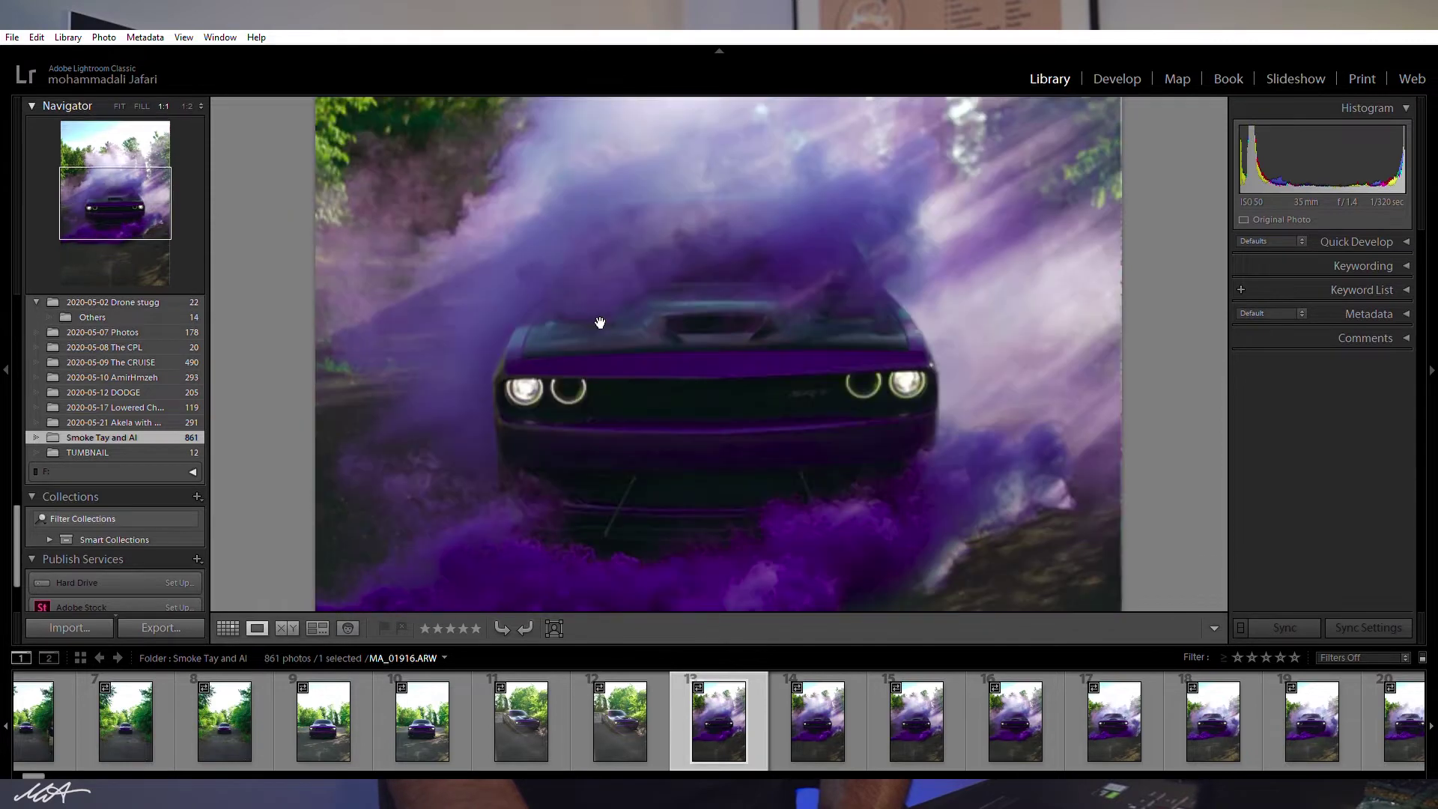
pyautogui.click(636, 333)
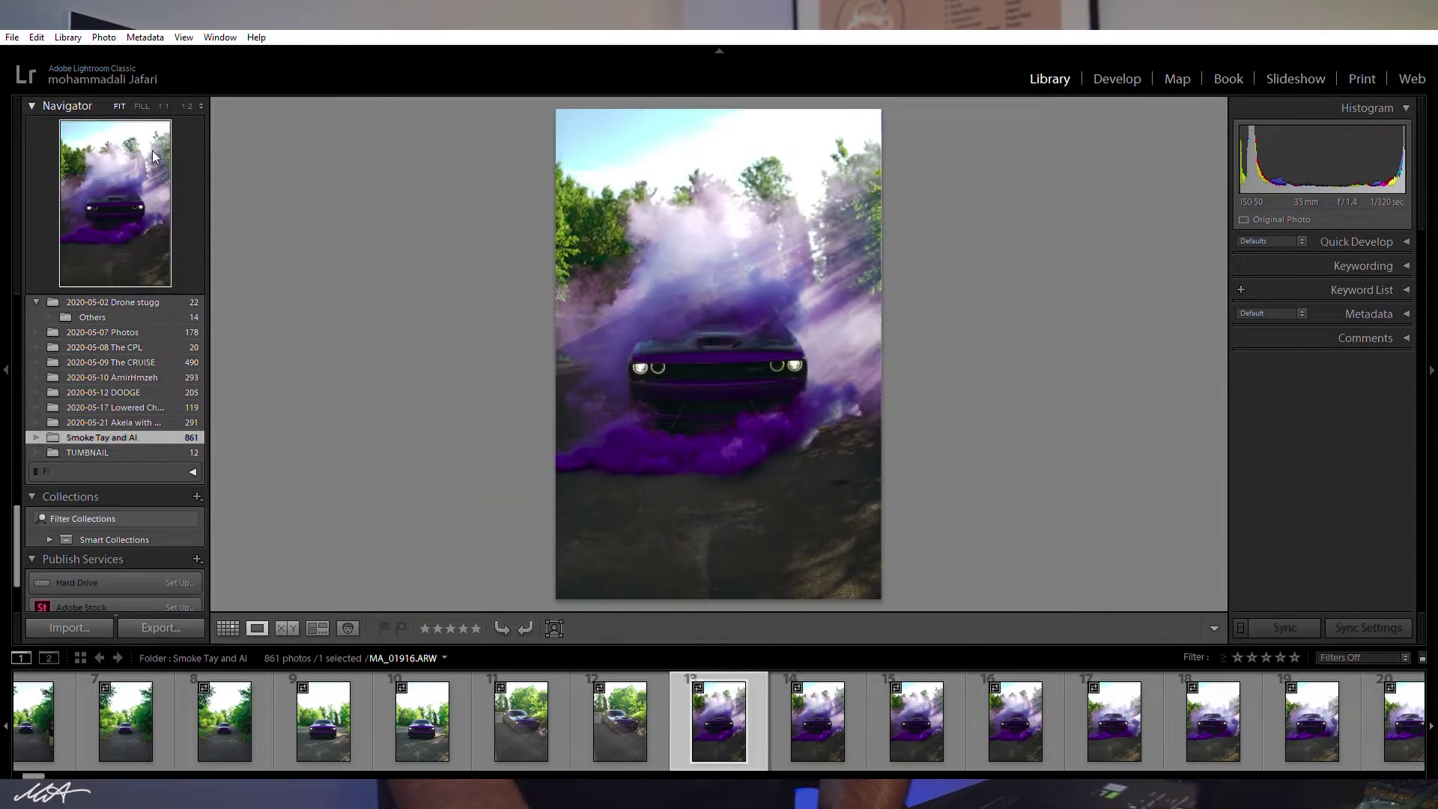
# - Compare the 13th photo at the 1:16, 1:3 and 8:1 zoom ratios and return to Grid view
pyautogui.click(191, 105)
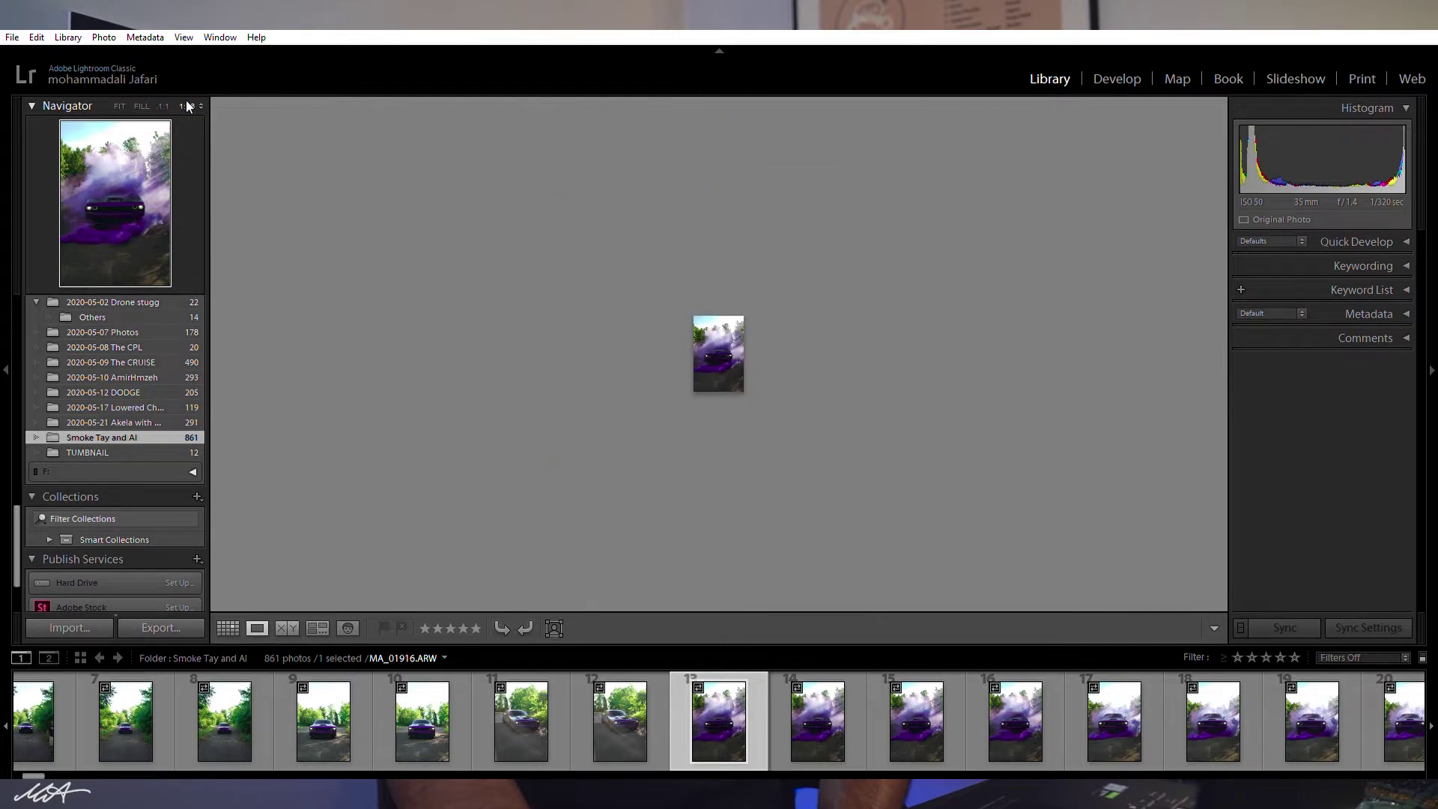
pyautogui.press('g')
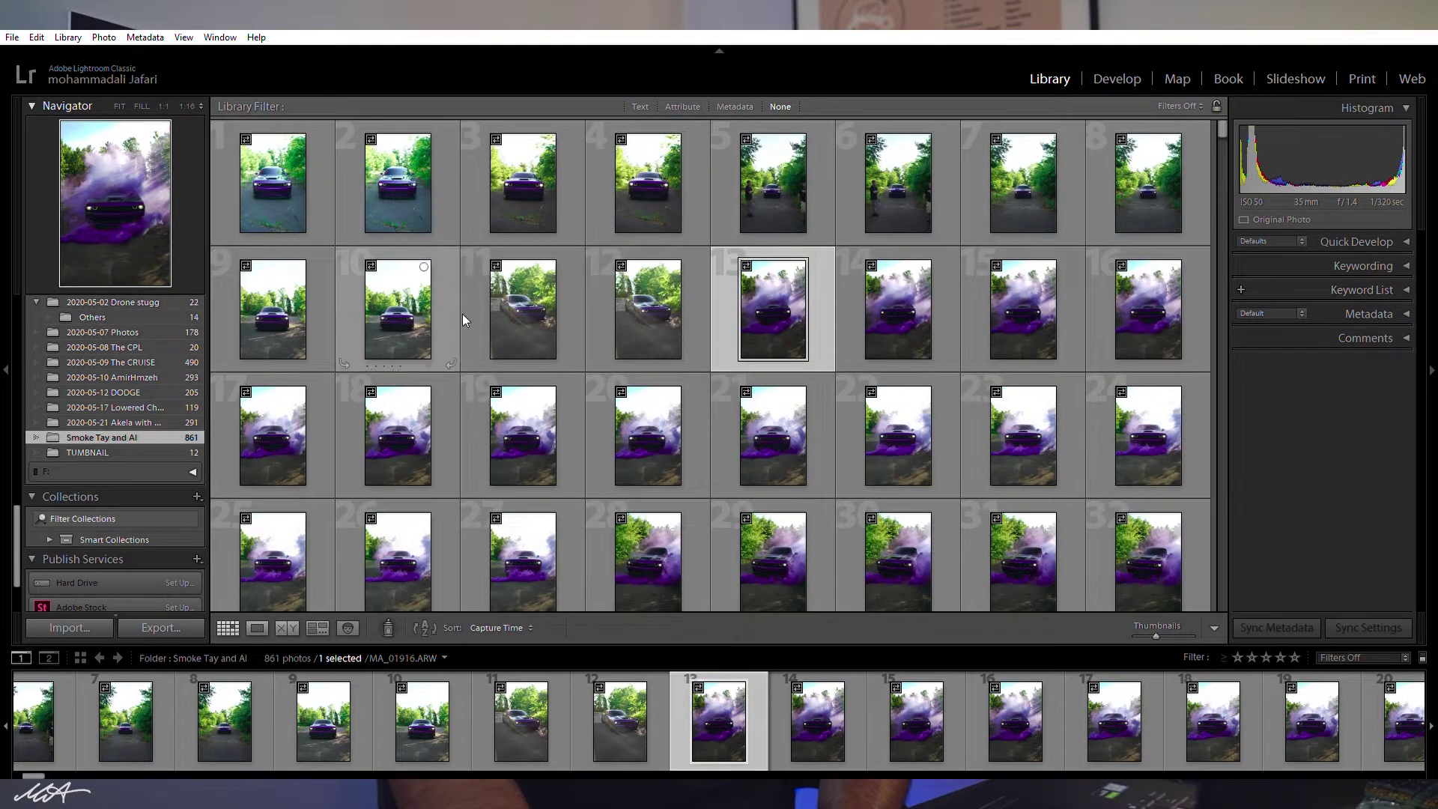
pyautogui.press('e')
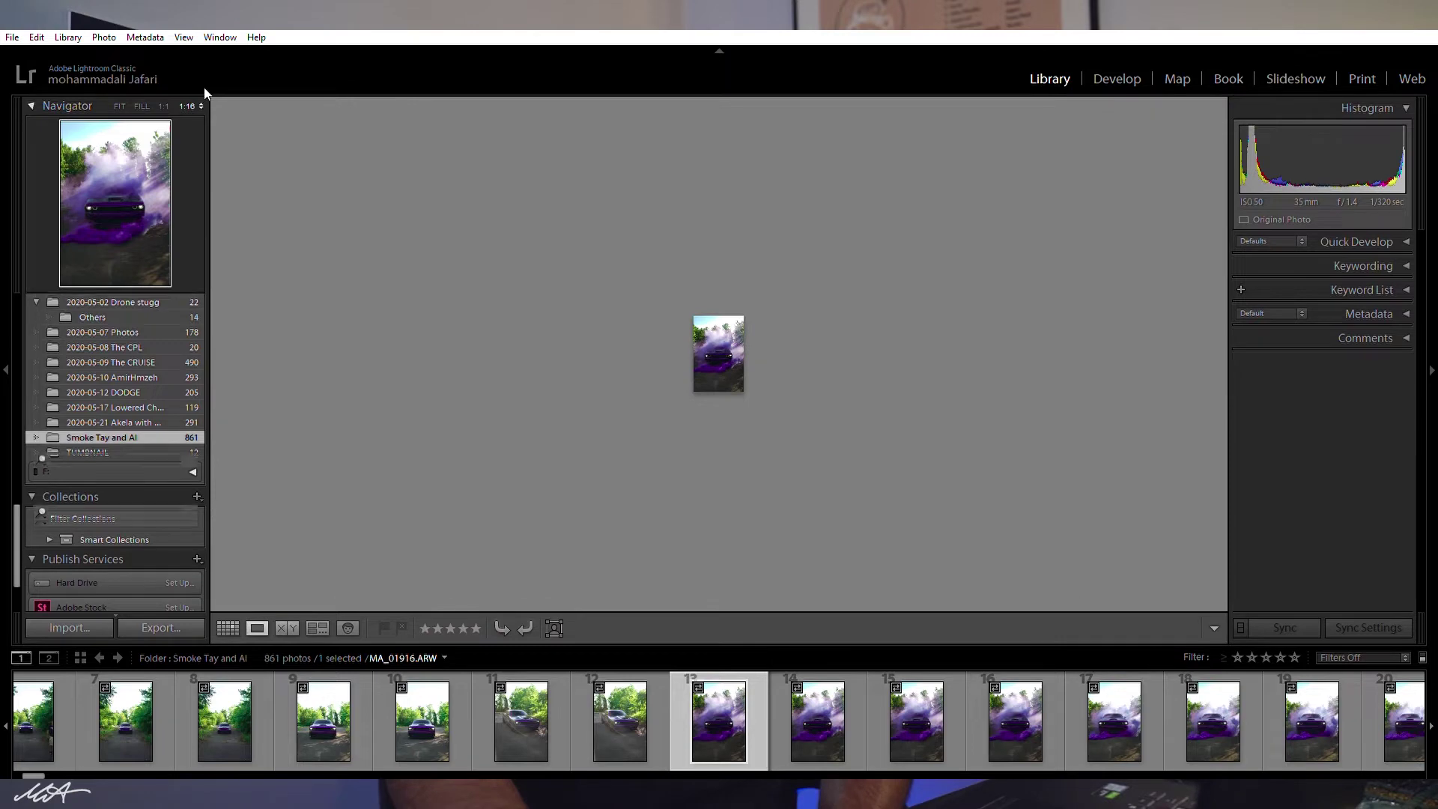
pyautogui.click(191, 106)
pyautogui.click(165, 166)
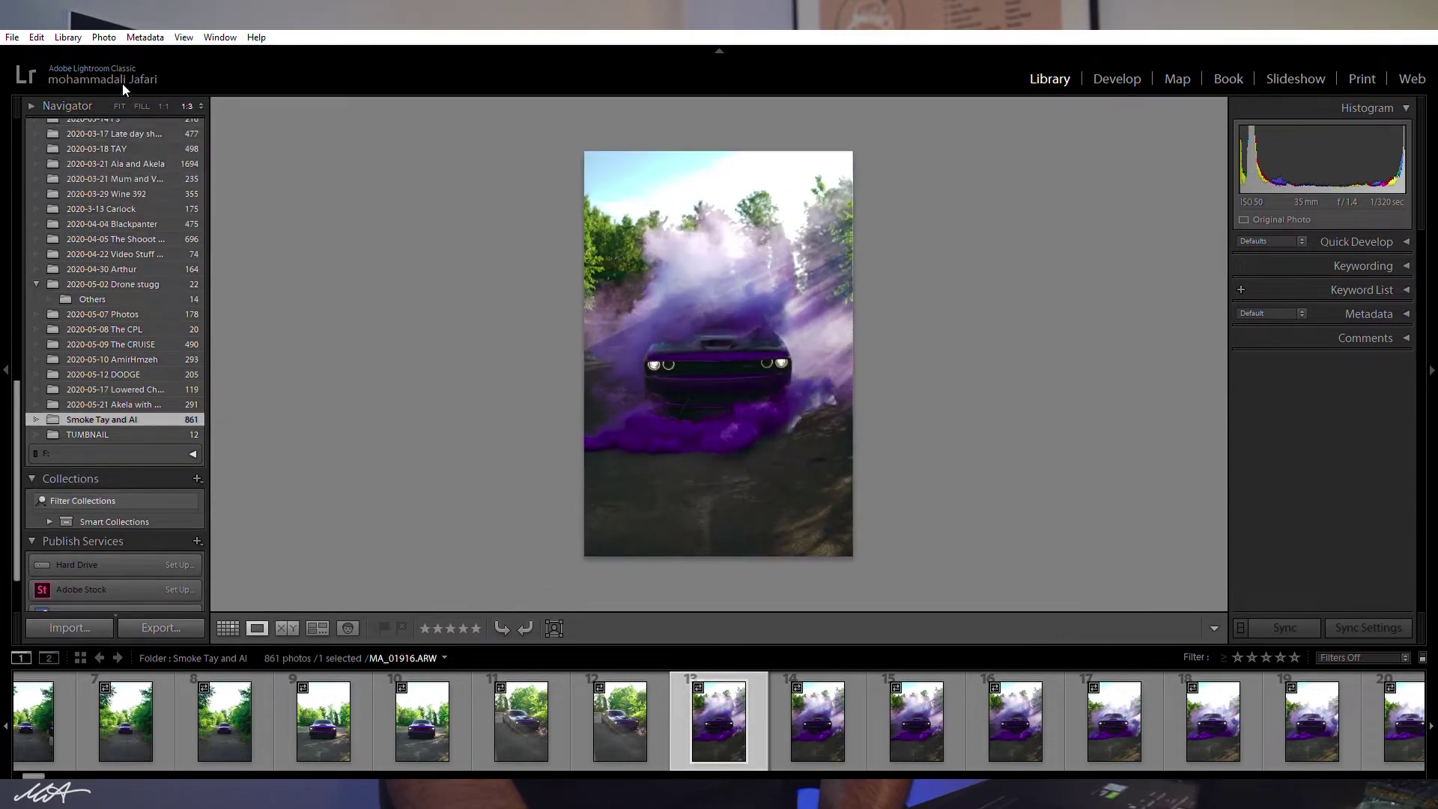
pyautogui.click(571, 344)
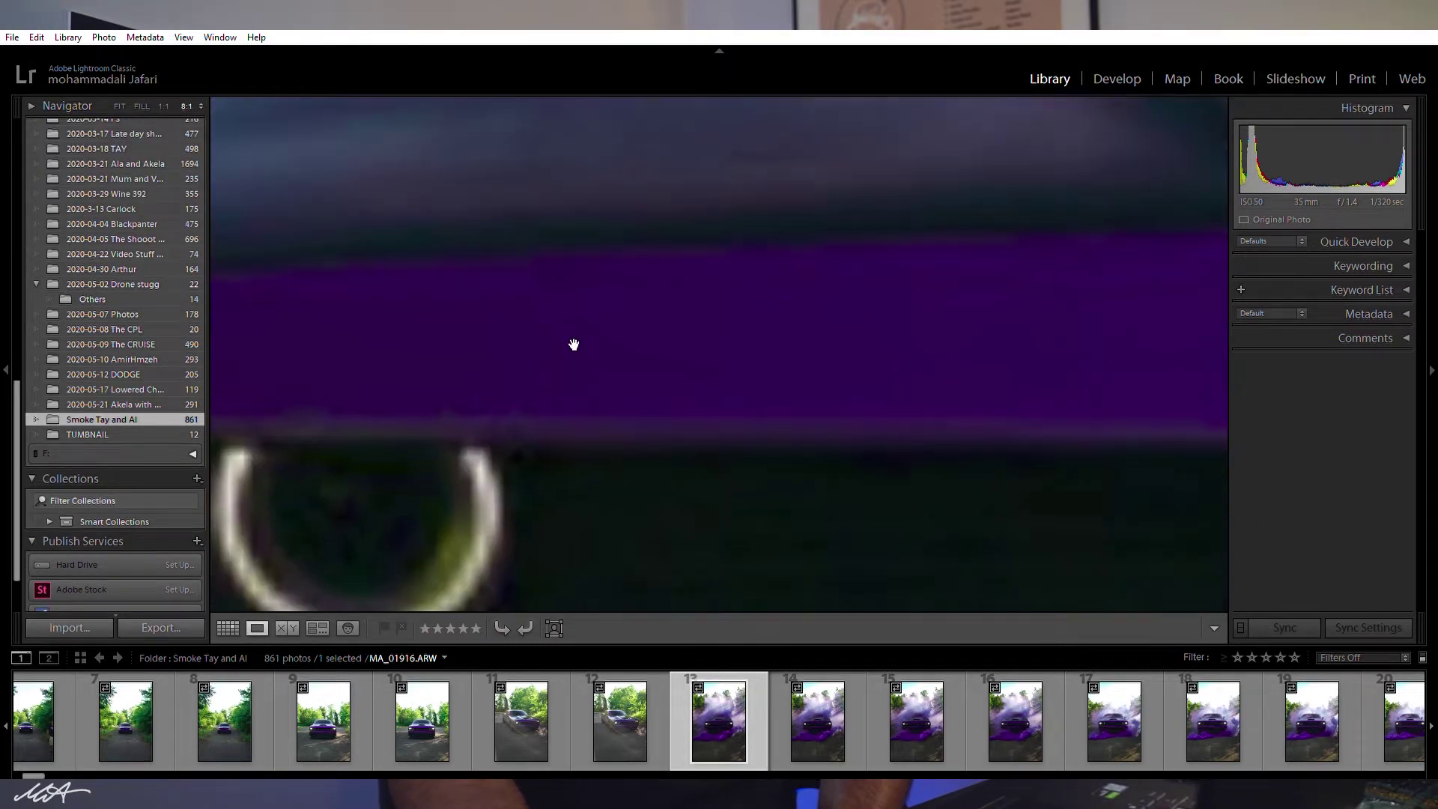
pyautogui.click(684, 320)
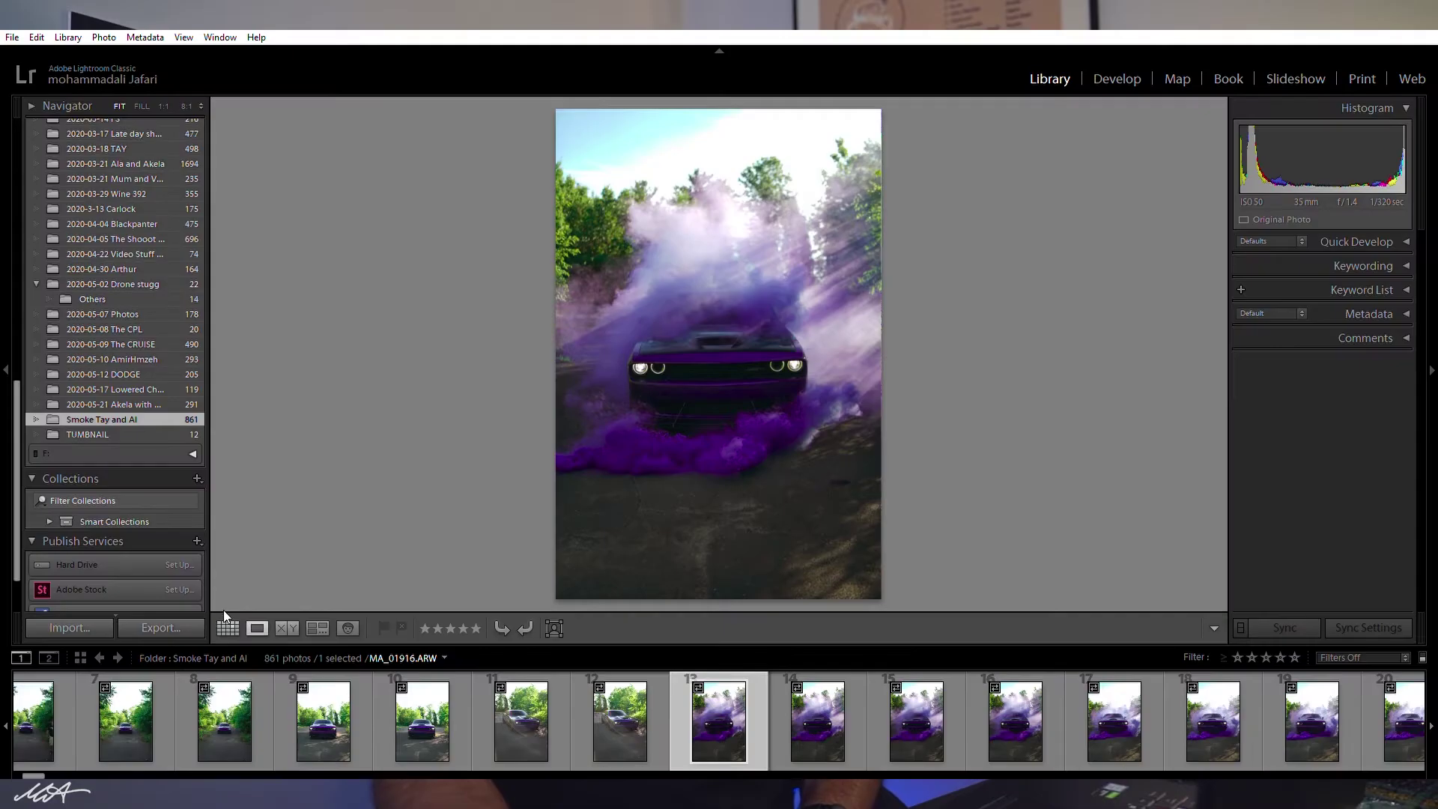
pyautogui.click(227, 627)
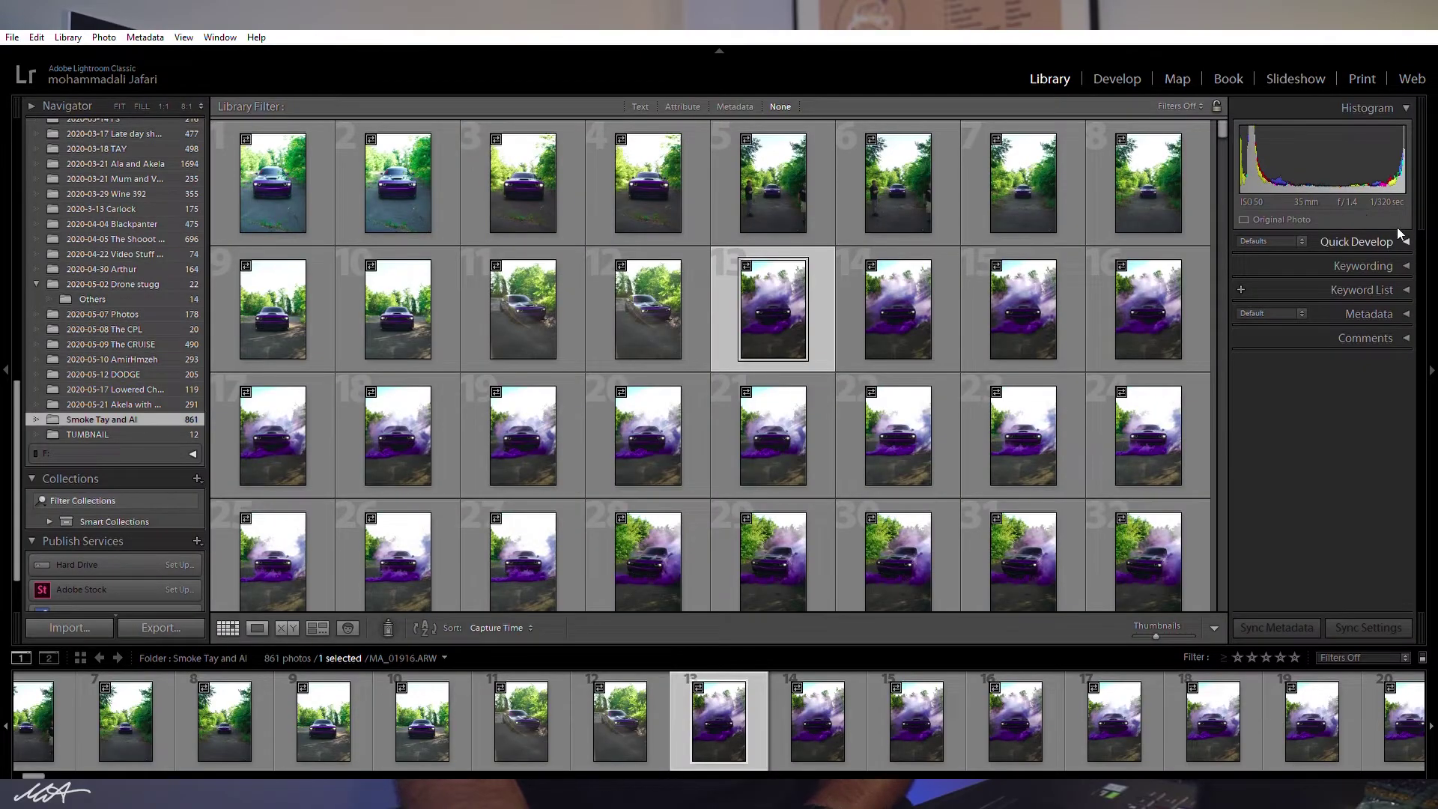
# - Examine the Quick Develop adjustments and the Keywording options for the 13th photo, leaving Keywording collapsed
pyautogui.click(1402, 235)
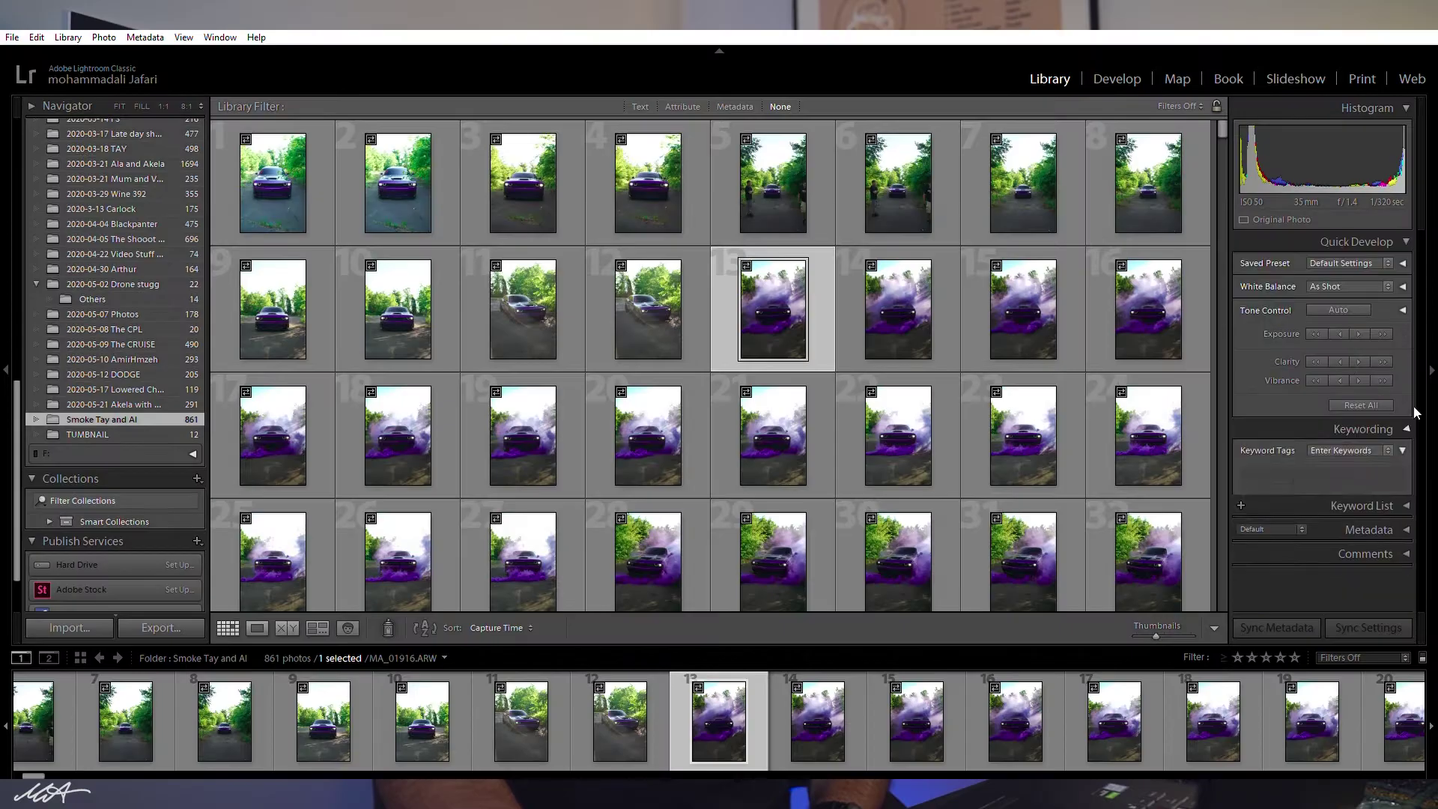
pyautogui.click(1348, 430)
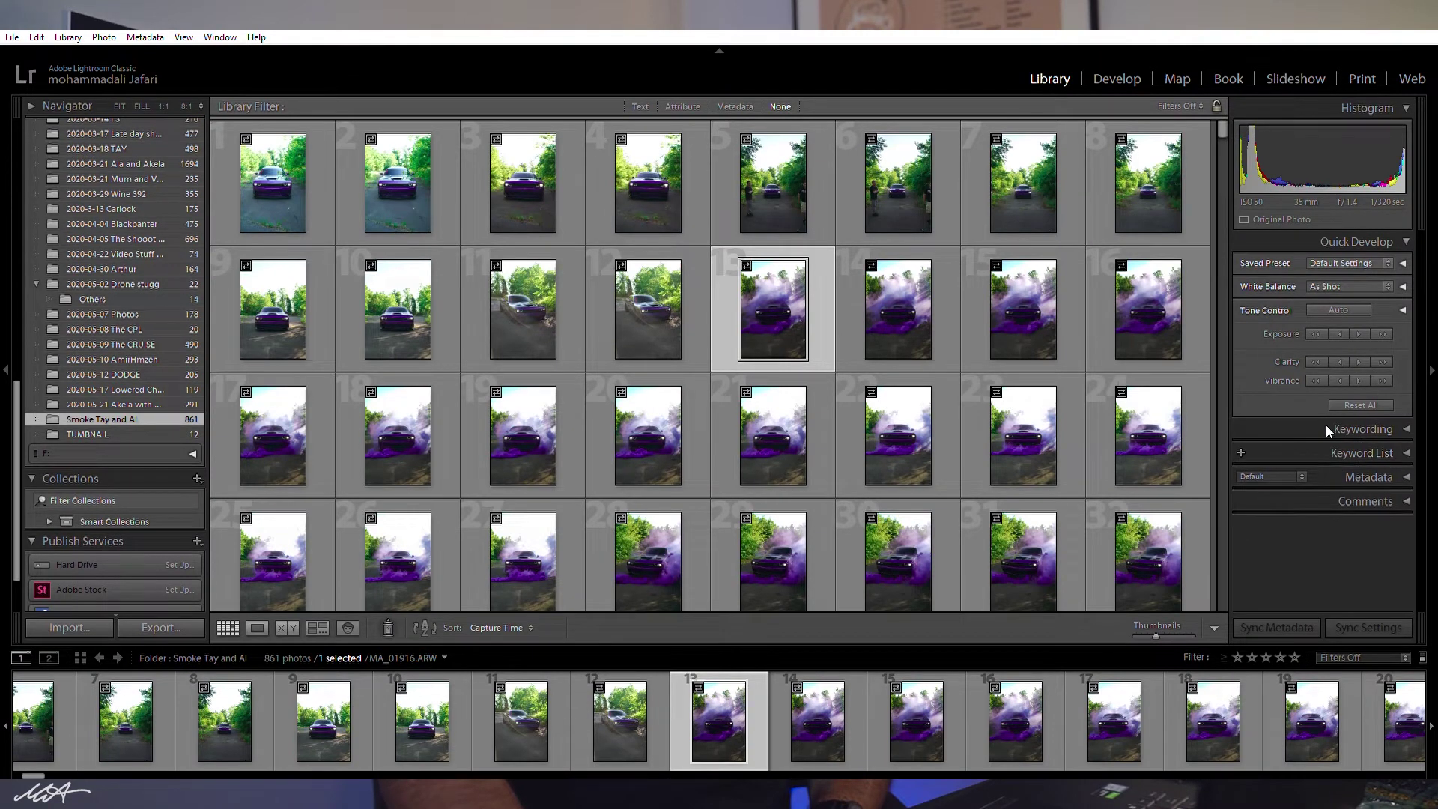
pyautogui.click(1337, 425)
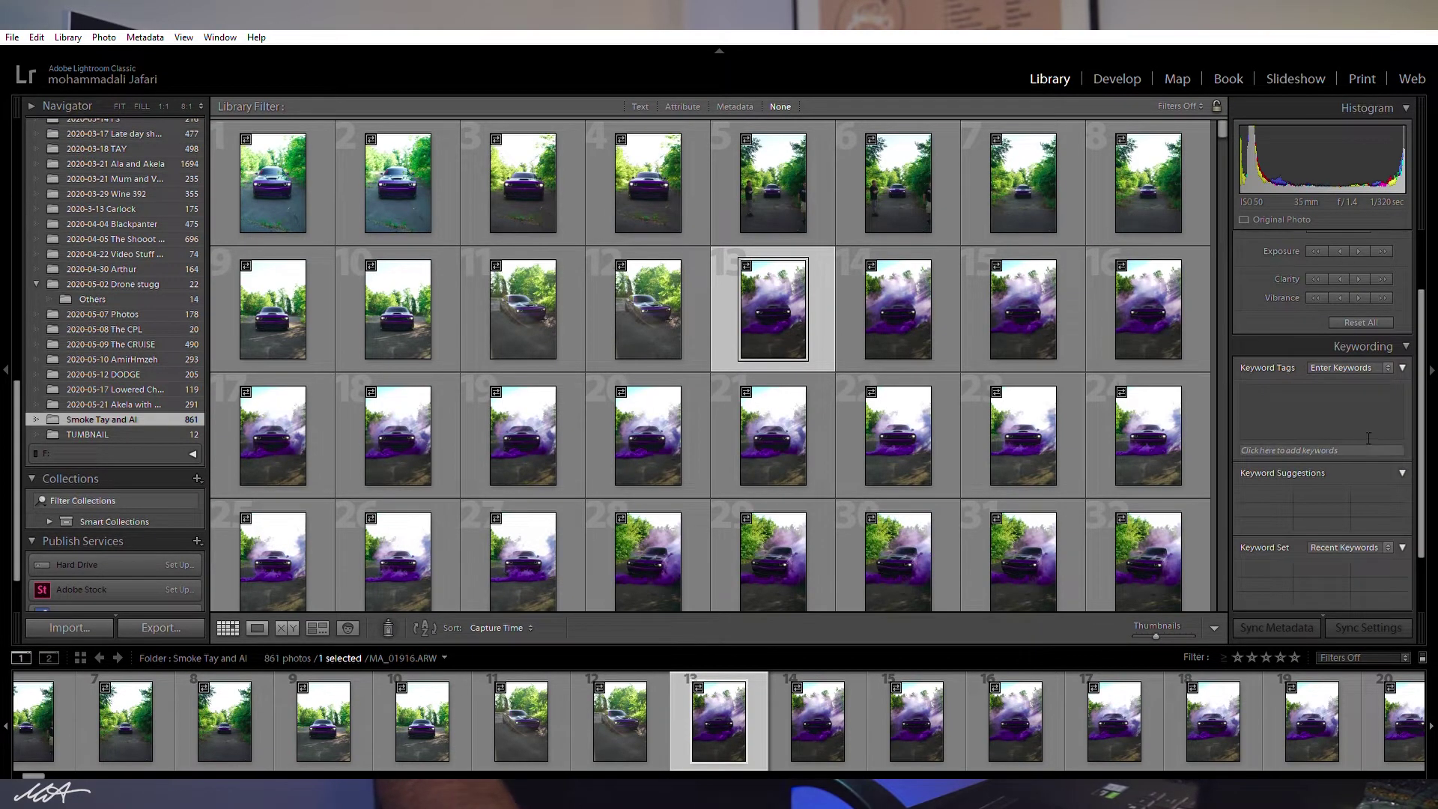
pyautogui.click(1380, 336)
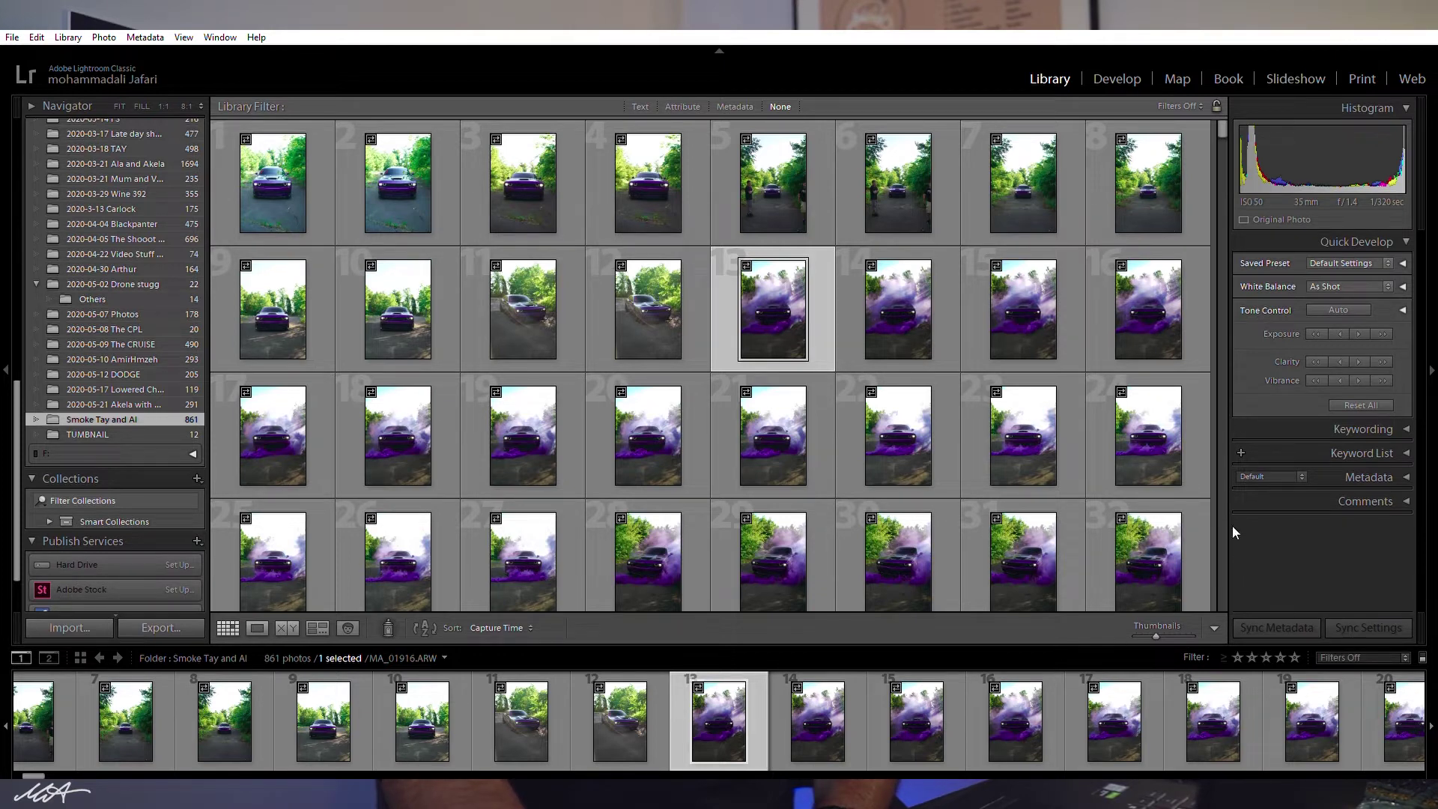
# - Select the 14th photo, MA_01917.ARW, and look over its Metadata and Comments sections, leaving them collapsed
pyautogui.click(1211, 370)
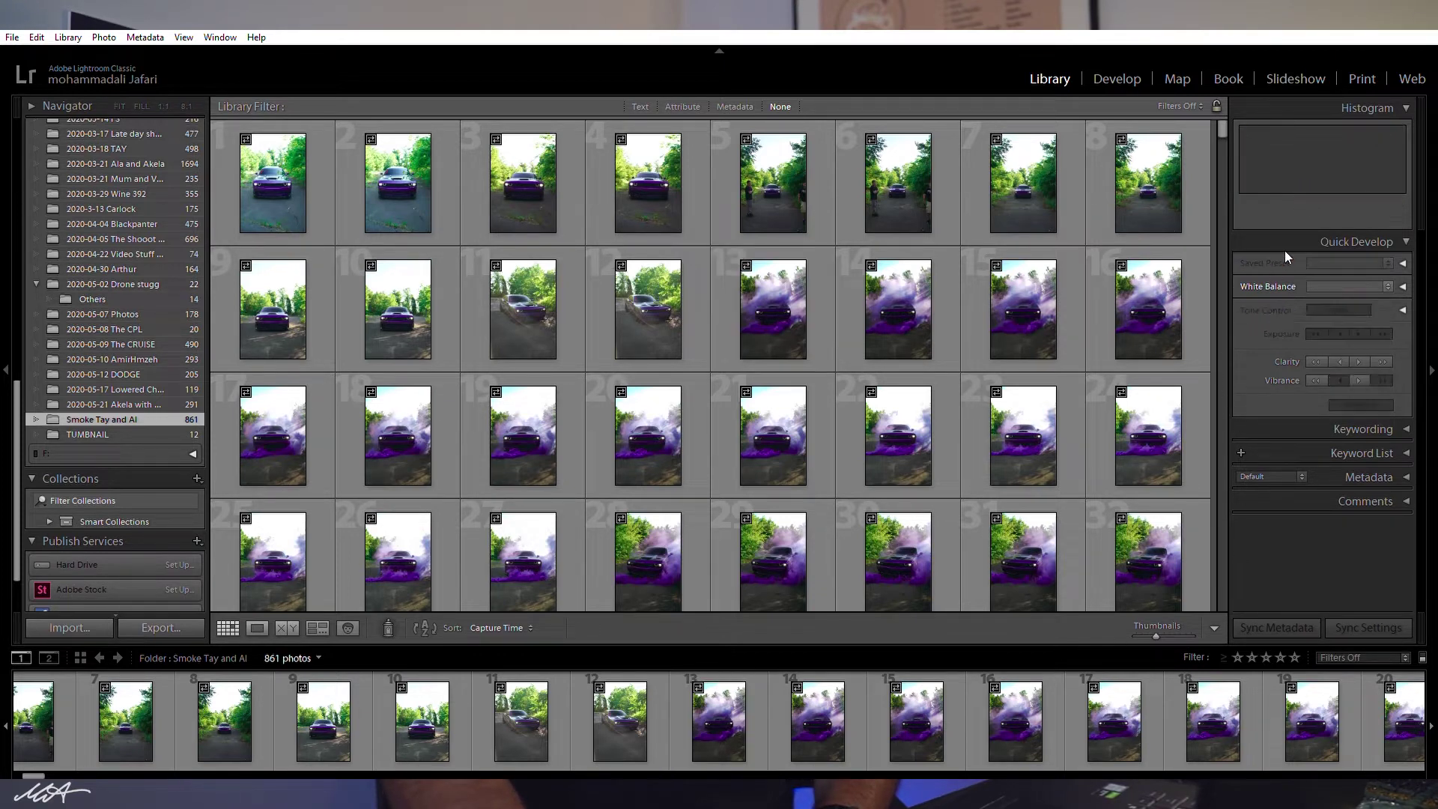
pyautogui.click(1355, 307)
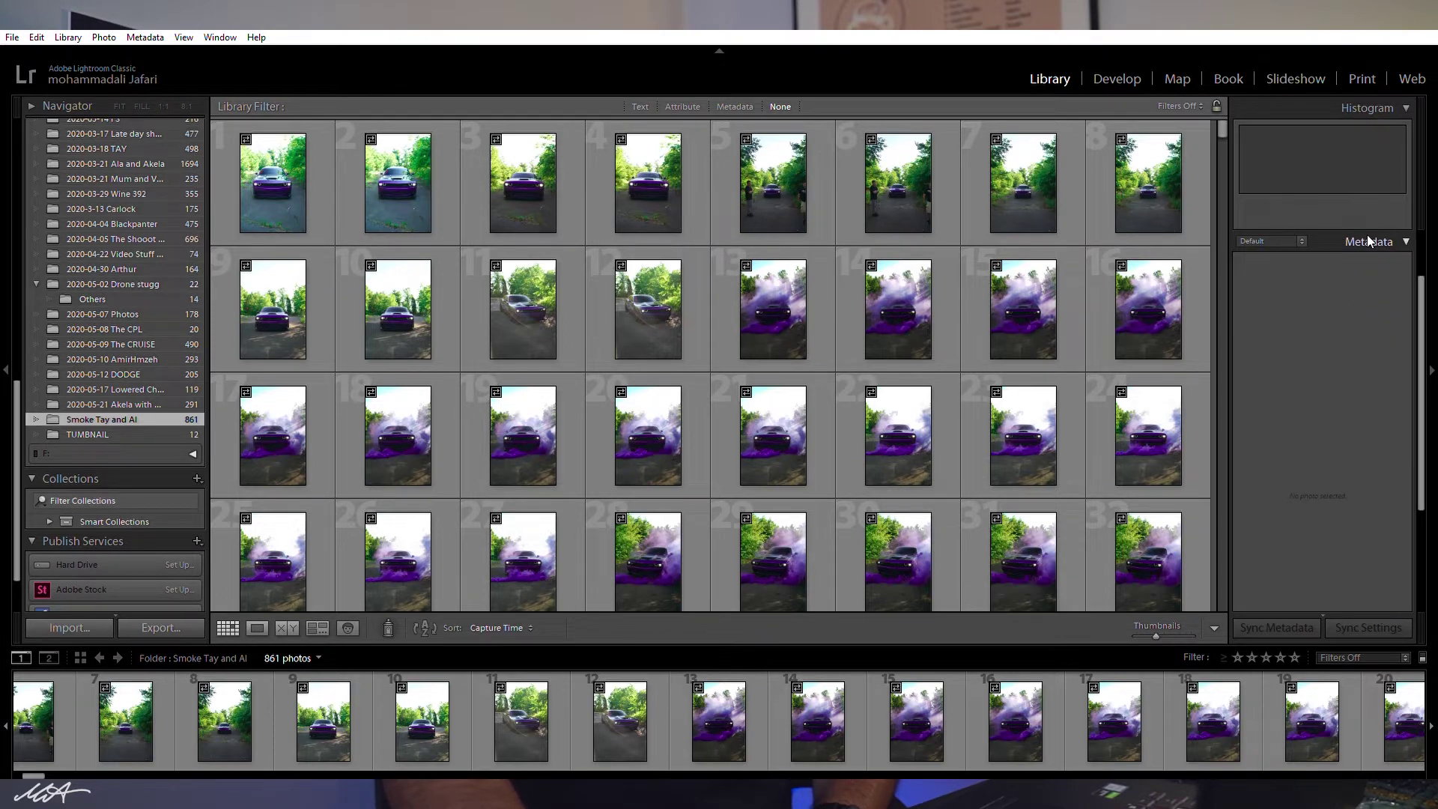
pyautogui.click(887, 310)
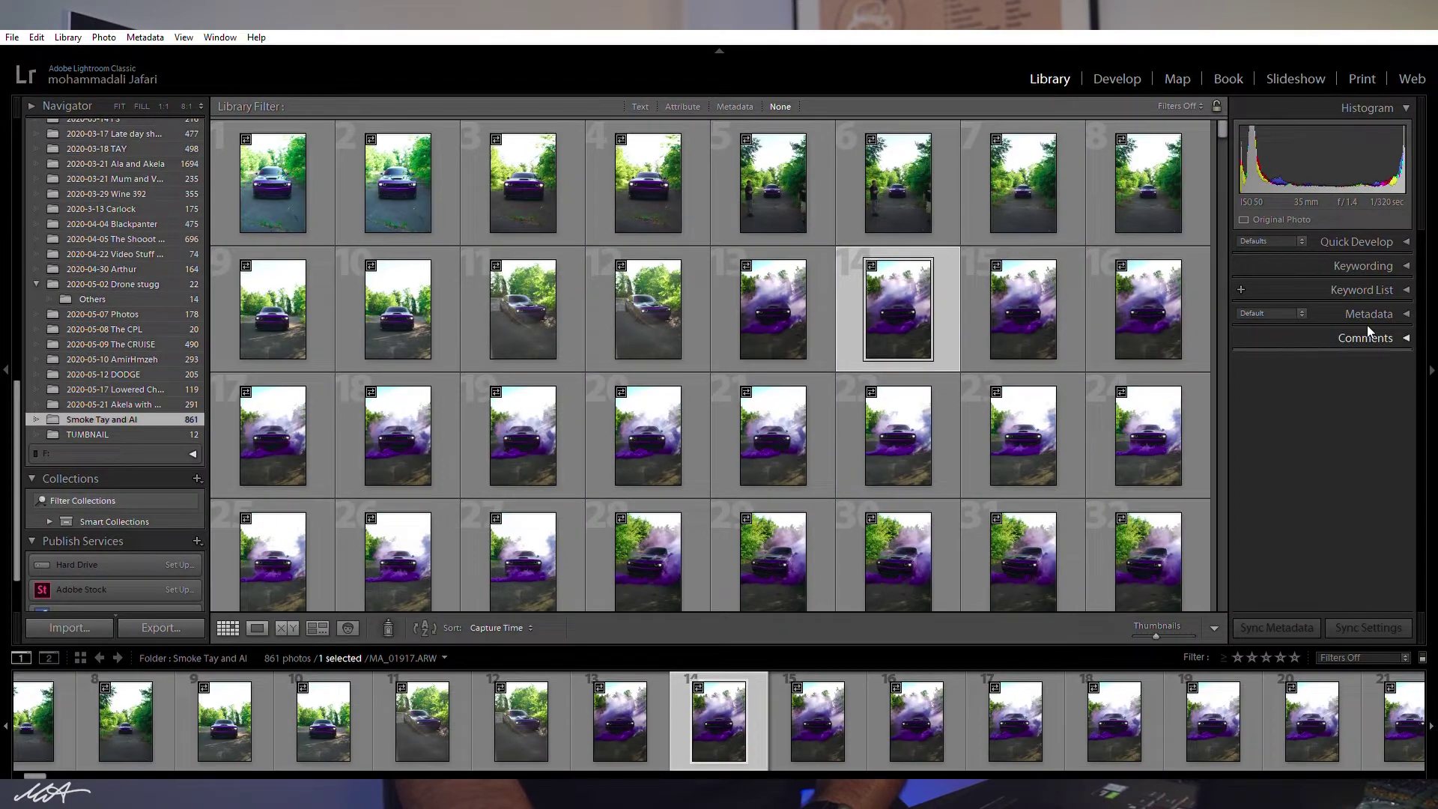
pyautogui.click(1368, 333)
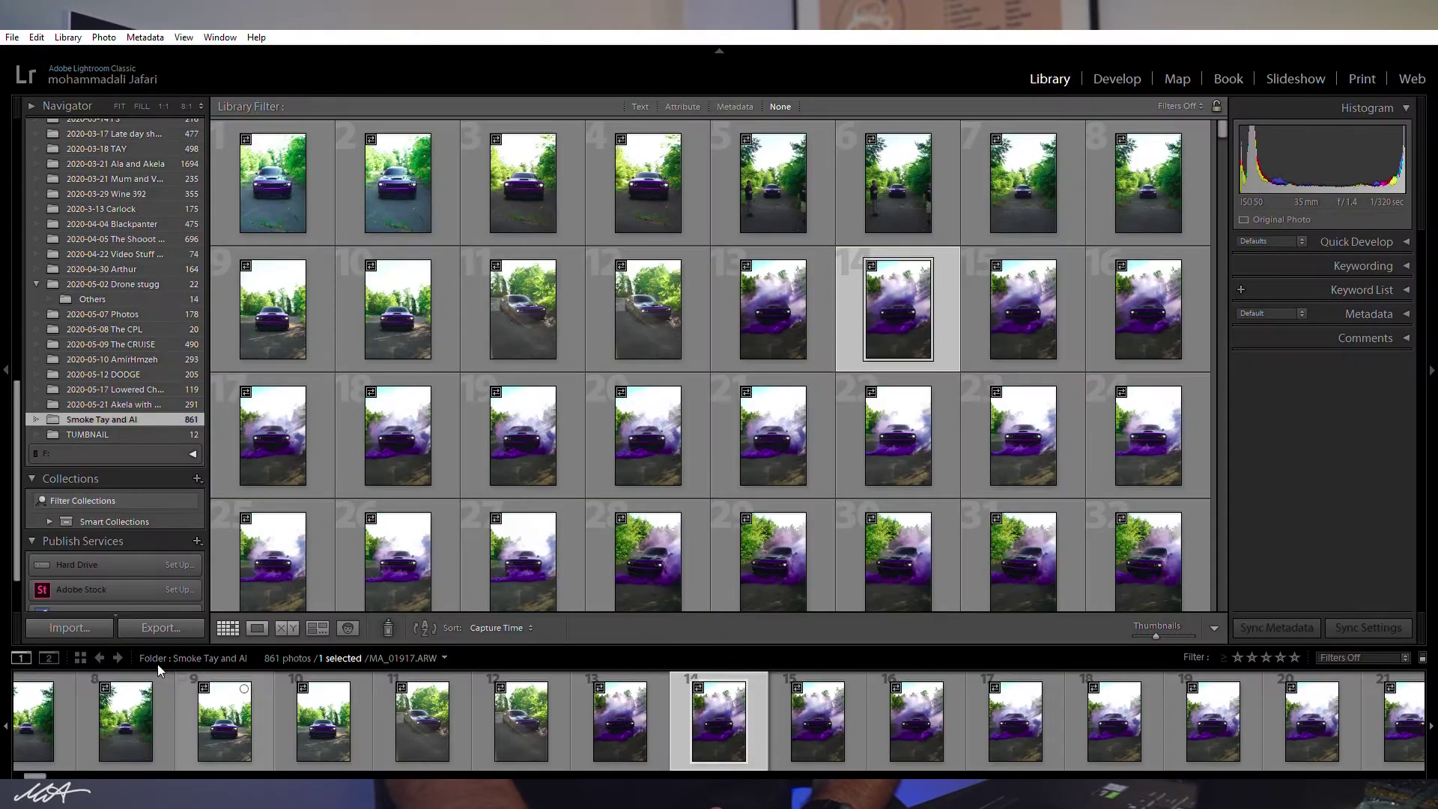
# - Switch the 14th photo between Loupe and Grid views and enlarge the filmstrip slightly
pyautogui.click(257, 627)
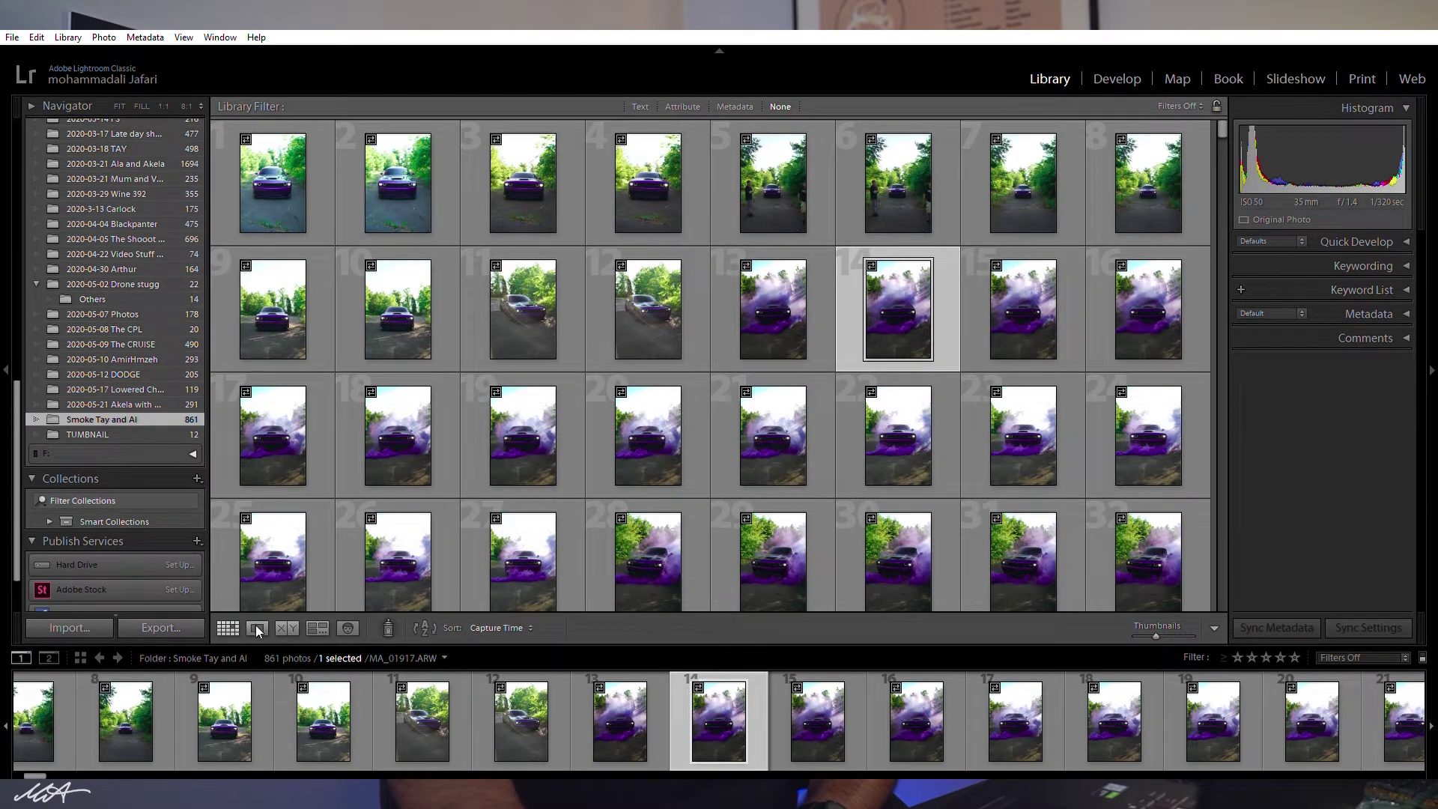
pyautogui.click(256, 628)
pyautogui.click(228, 627)
pyautogui.moveTo(526, 646); pyautogui.dragTo(526, 628)
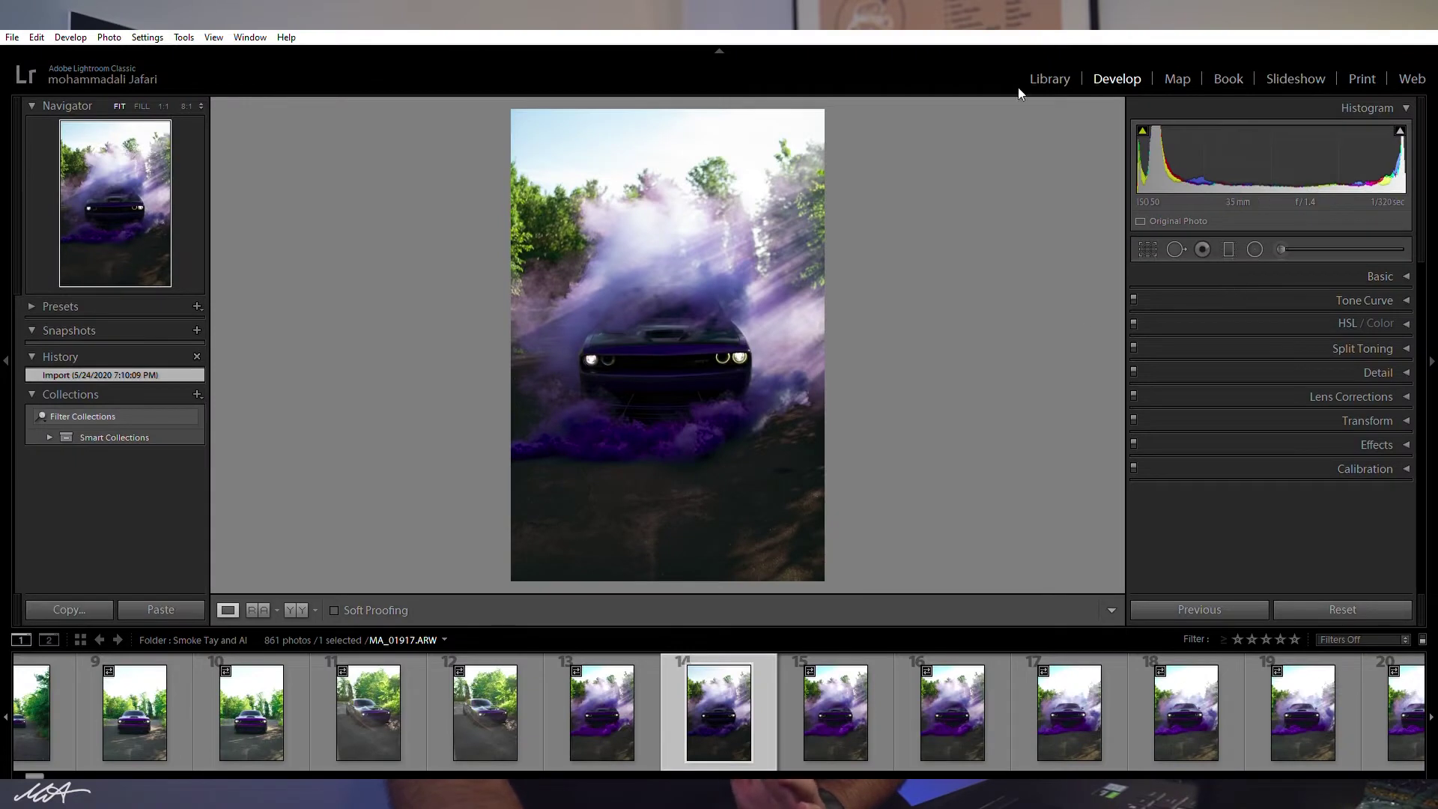
# - Compare the 14th photo in the Library and Develop modules and look over Develop's Presets and Snapshots sections
pyautogui.click(1048, 79)
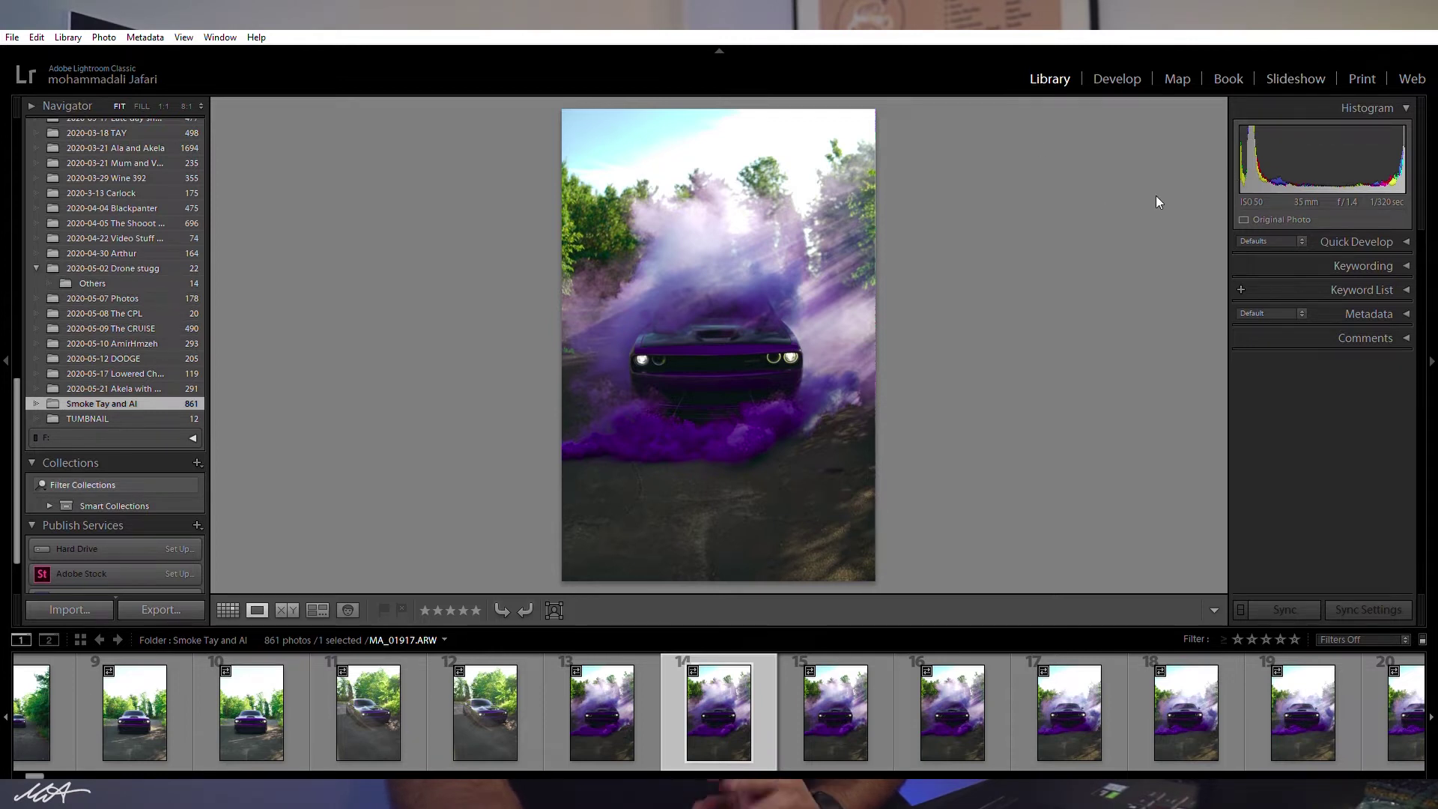
pyautogui.click(1115, 78)
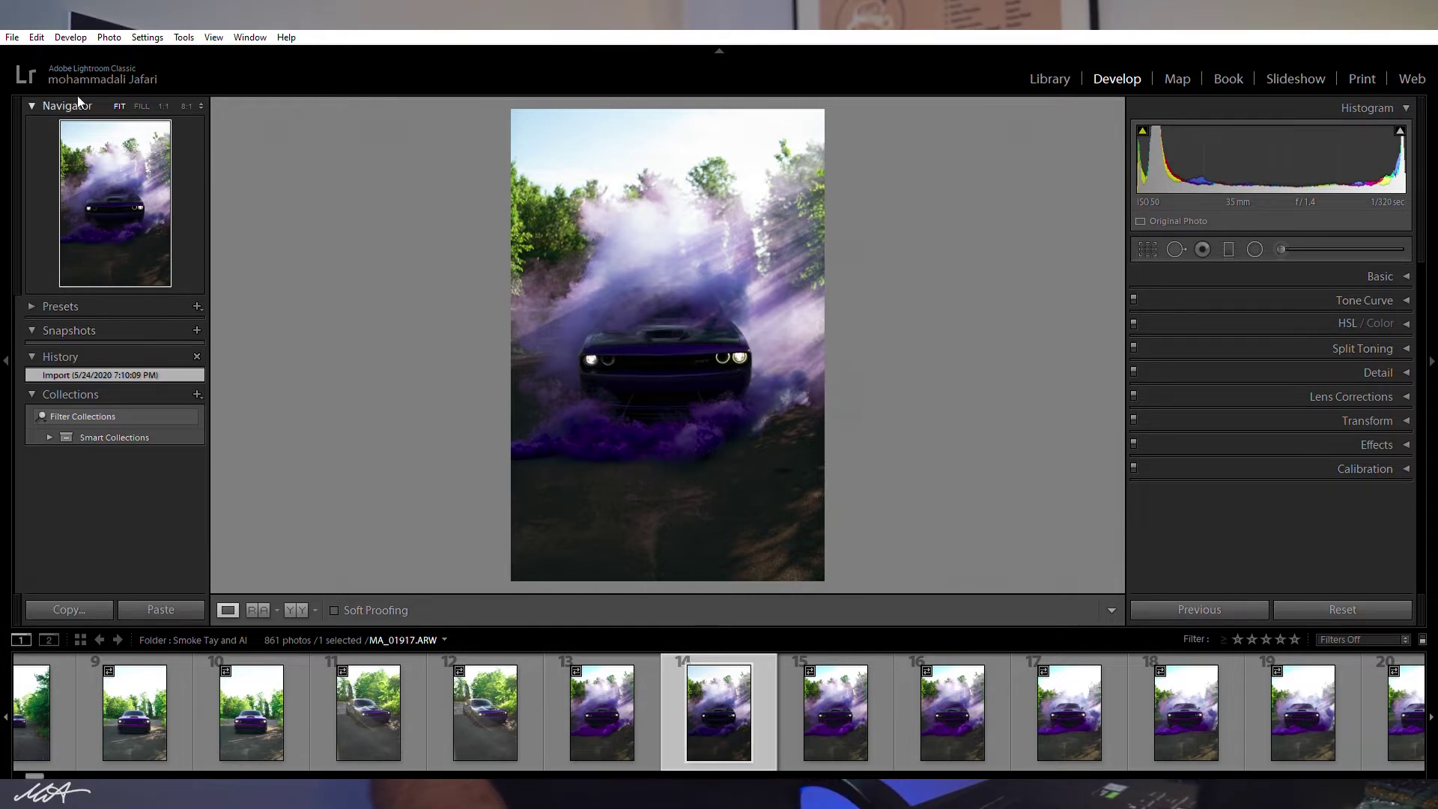
pyautogui.click(28, 296)
pyautogui.click(33, 295)
pyautogui.click(31, 314)
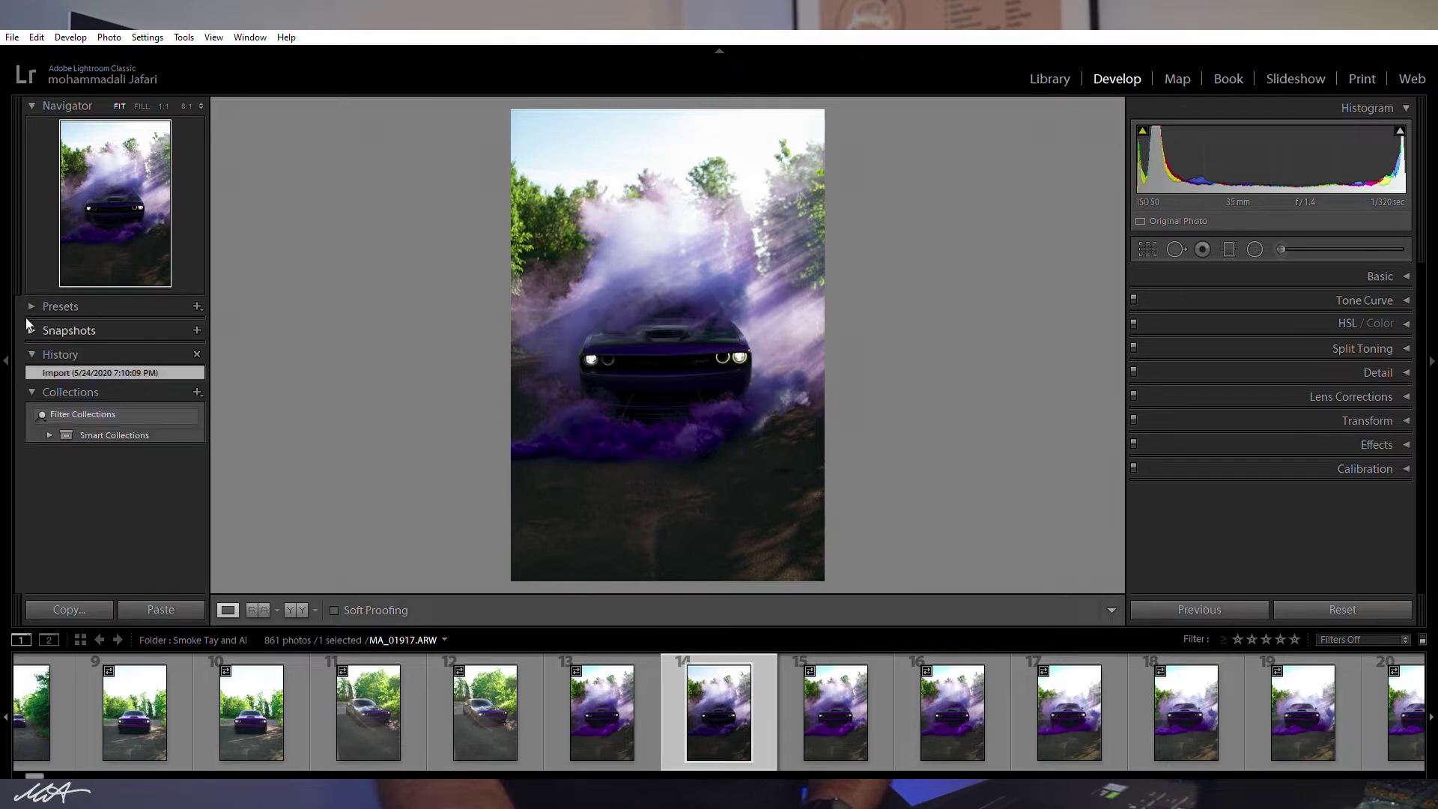
pyautogui.click(32, 330)
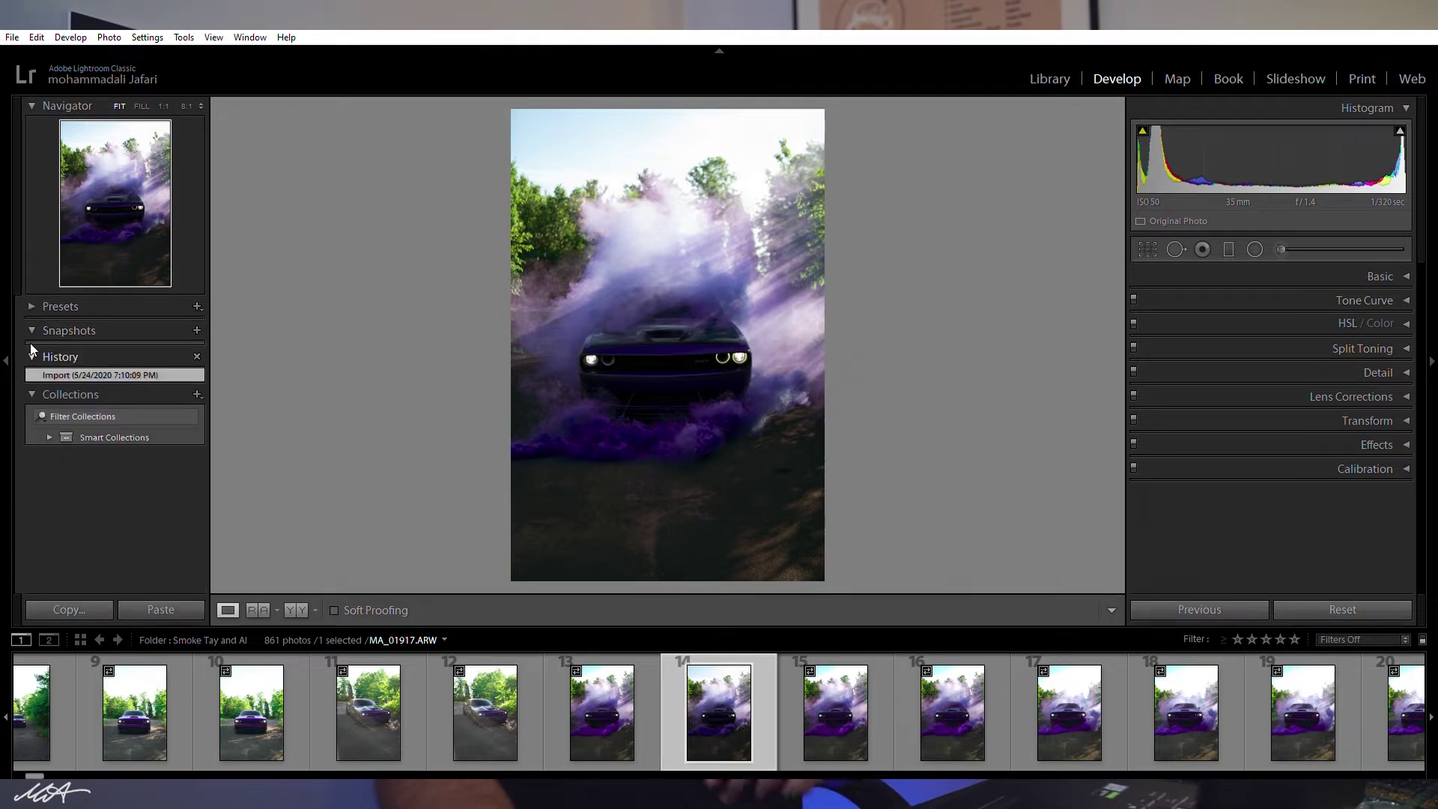